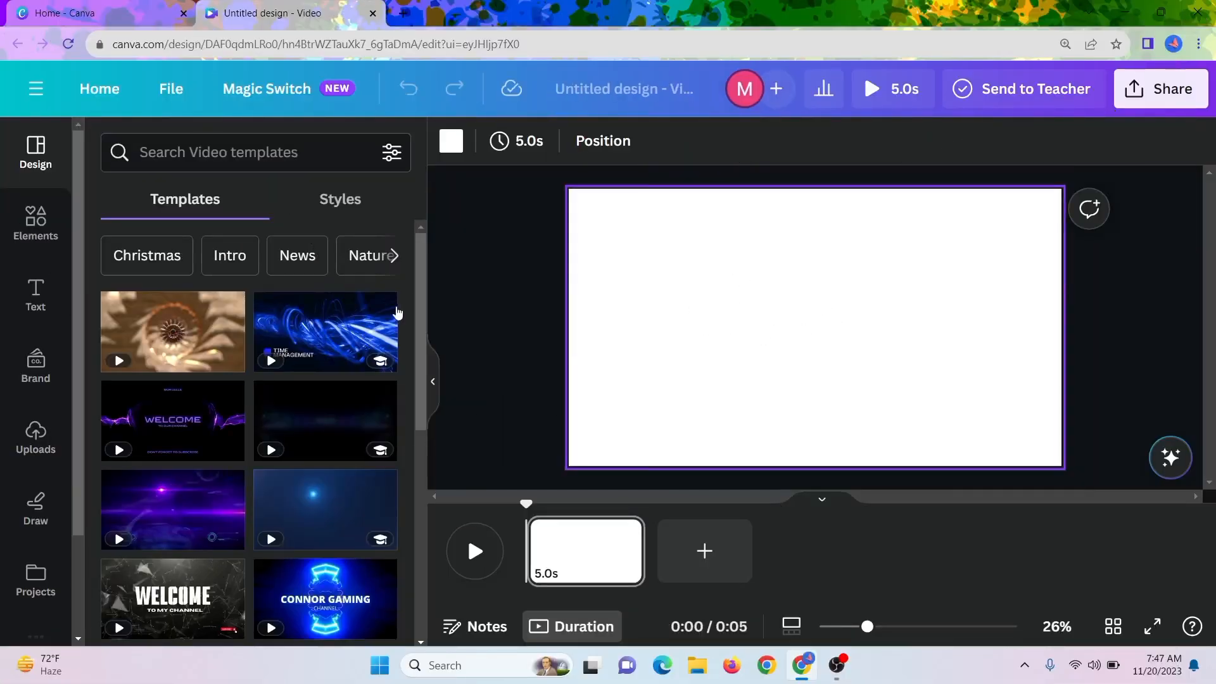
# Search the elements library for "building".
pyautogui.click(35, 236)
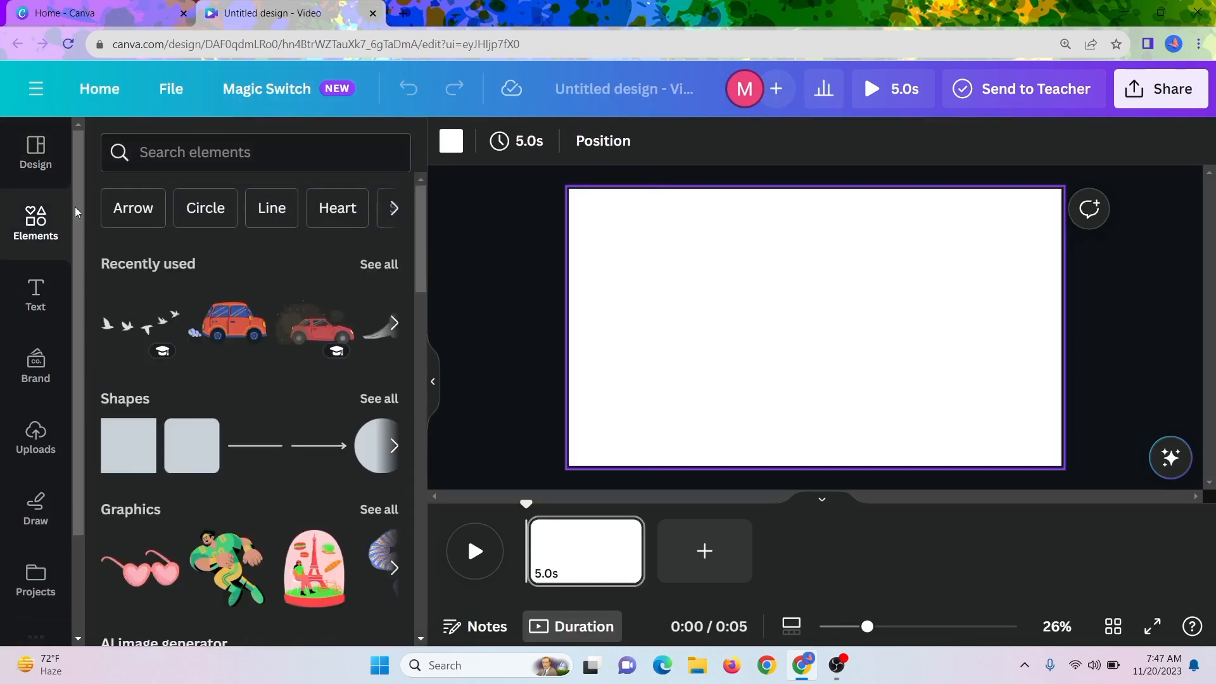
pyautogui.click(158, 155)
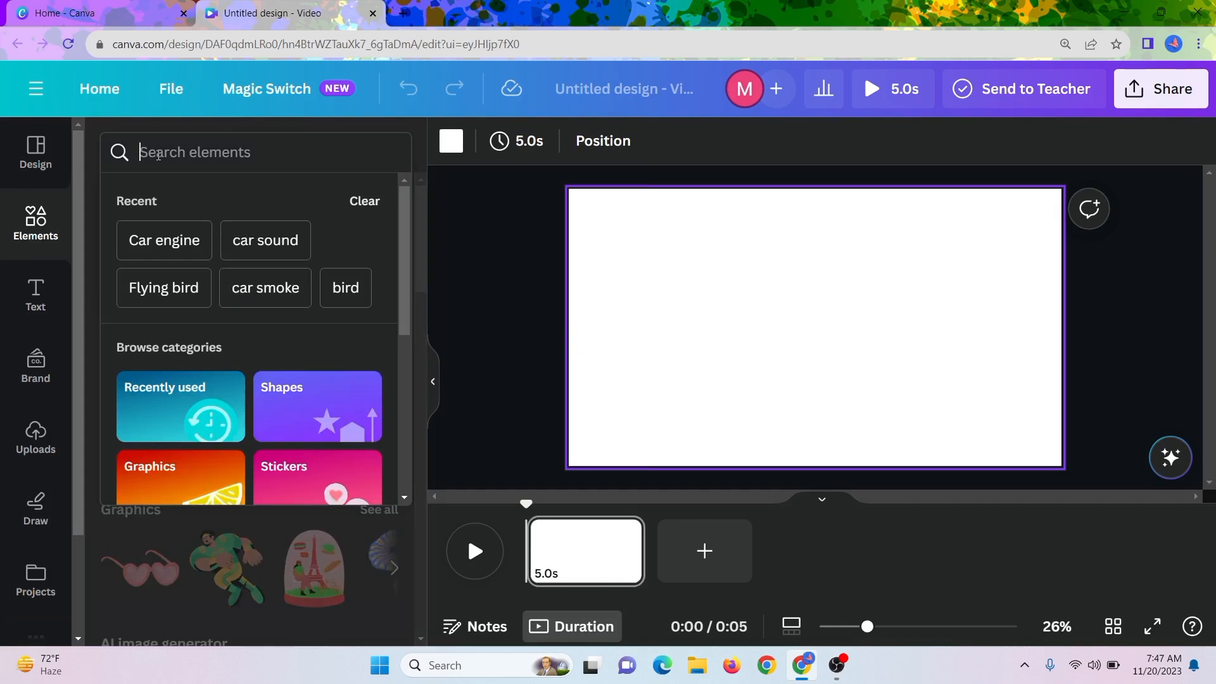
pyautogui.write('building')
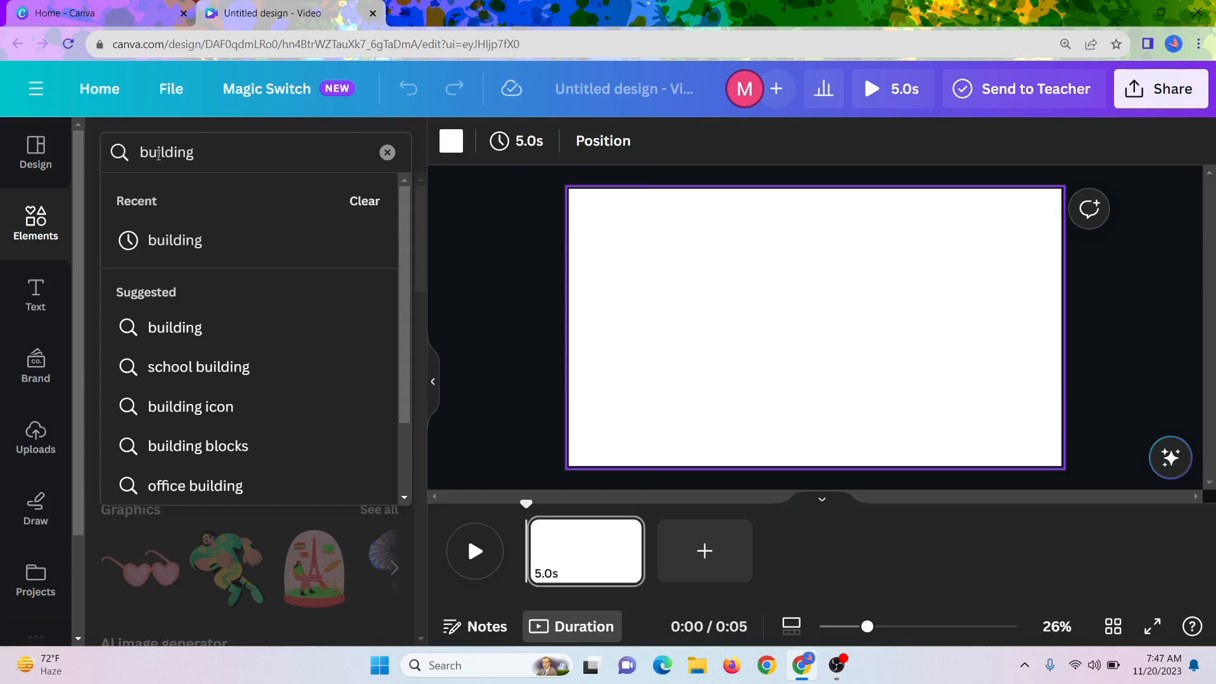
pyautogui.press('Return')
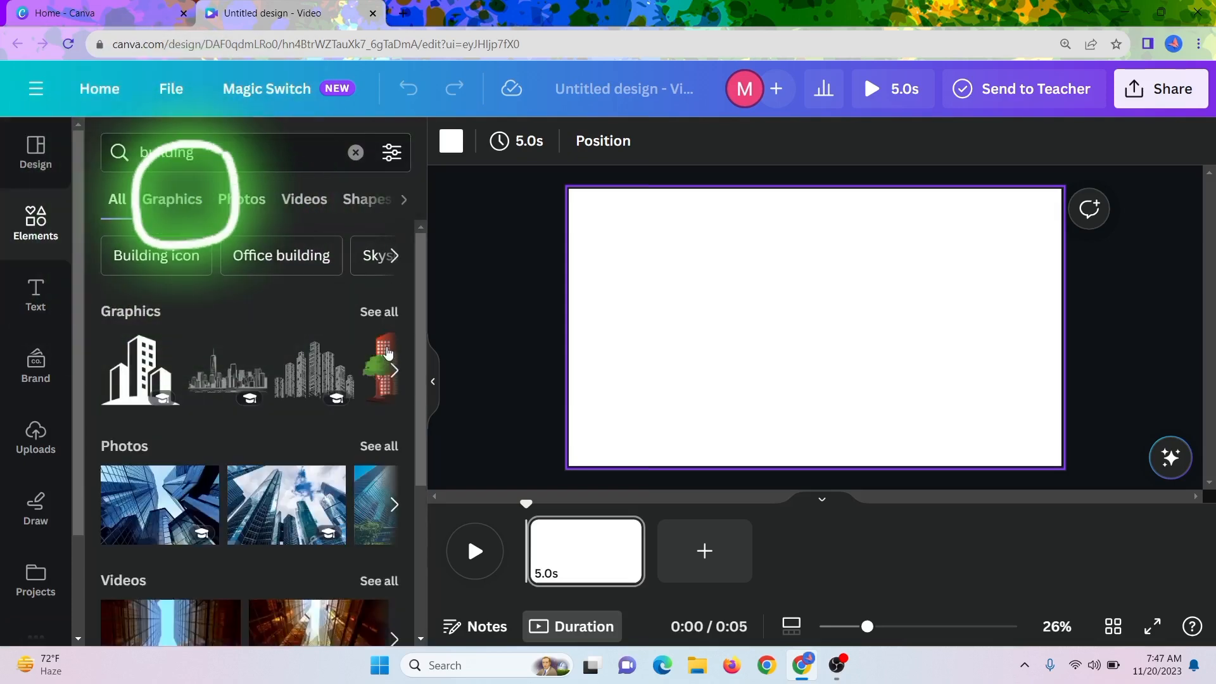
# Insert the colourful buildings-with-trees graphic and place it in the left half of the blank page.
pyautogui.click(388, 353)
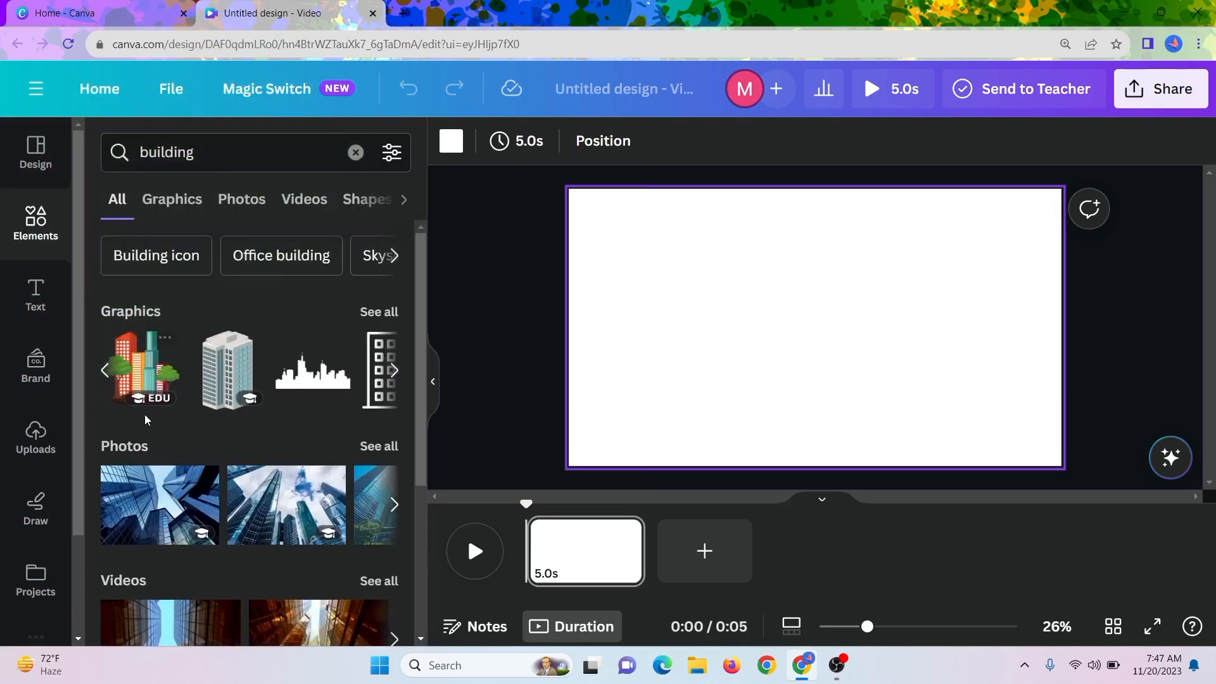
pyautogui.click(140, 397)
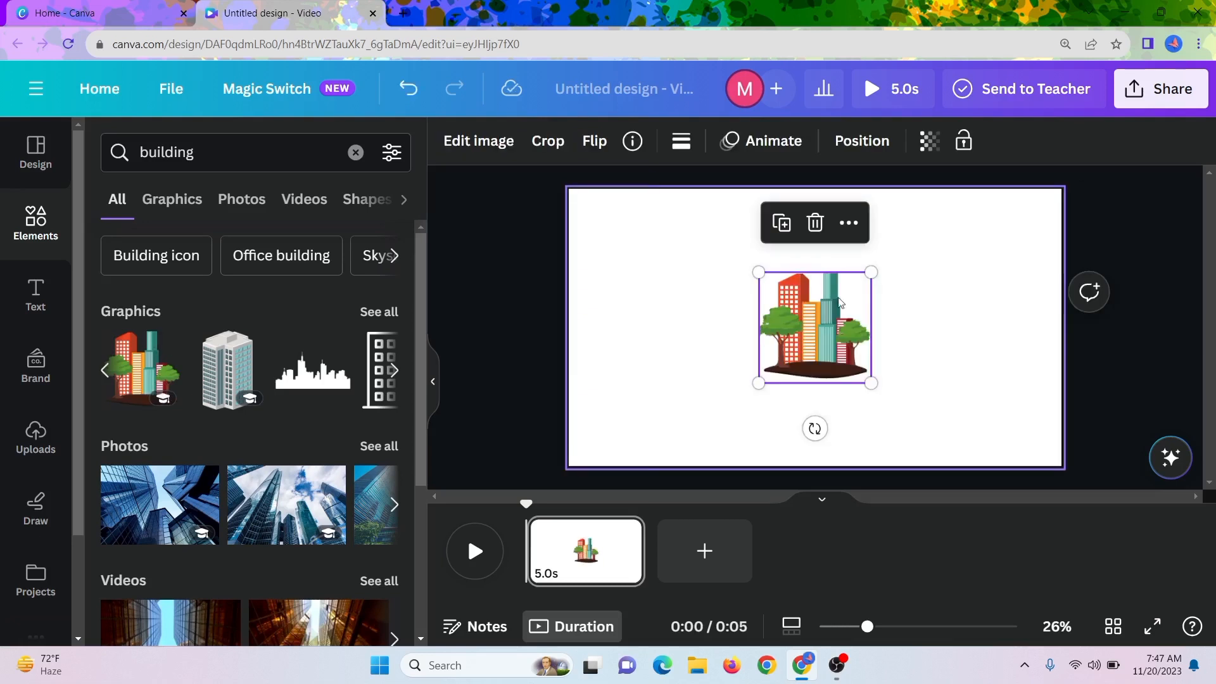
pyautogui.moveTo(815, 362); pyautogui.dragTo(690, 337)
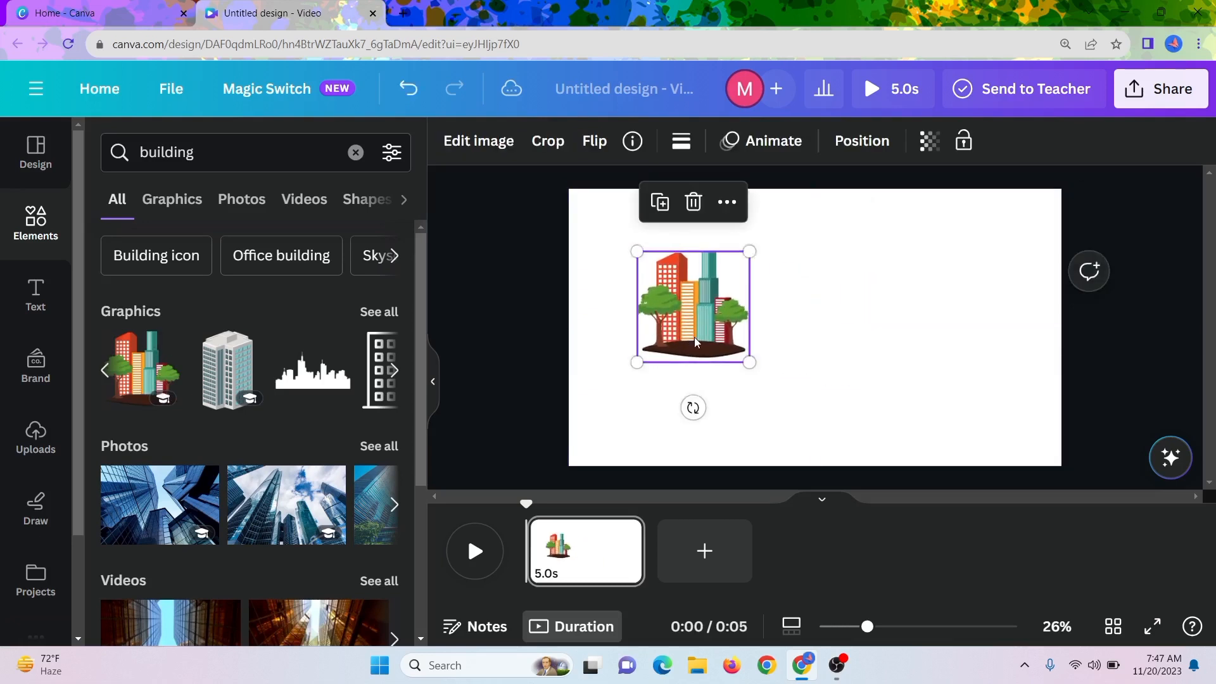
pyautogui.click(812, 345)
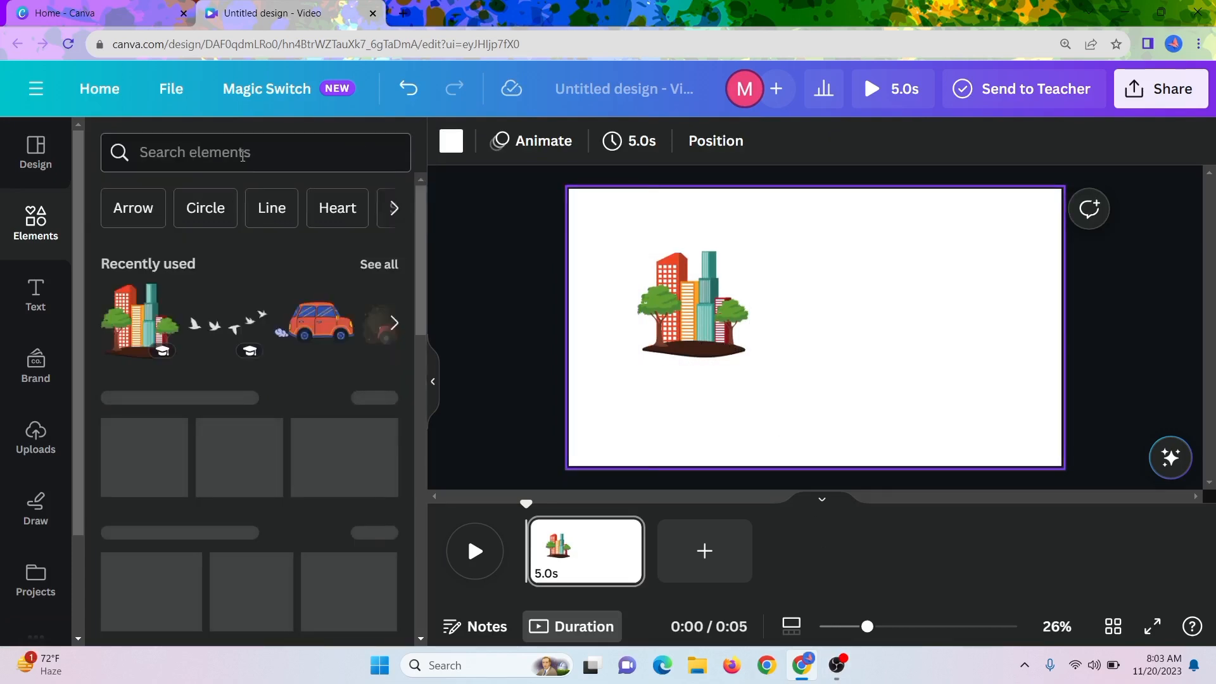
# Search the elements for "street", refine to "Road" and "Highway", and show all highway graphics.
pyautogui.click(243, 154)
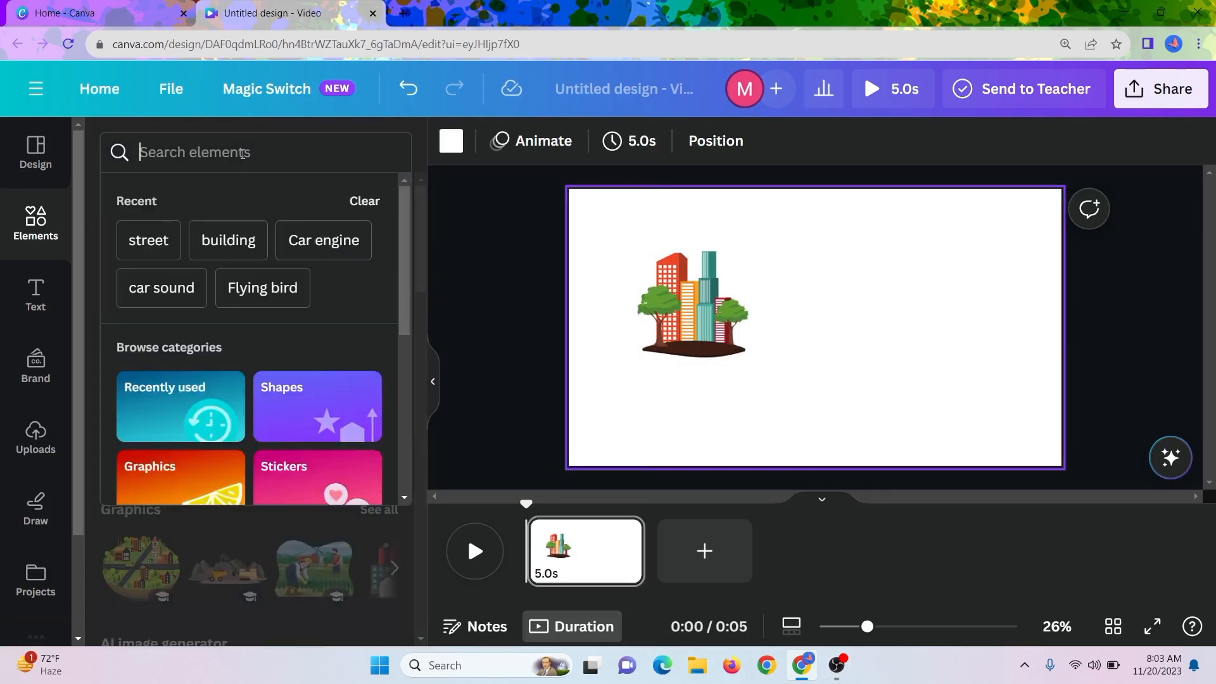
pyautogui.click(150, 241)
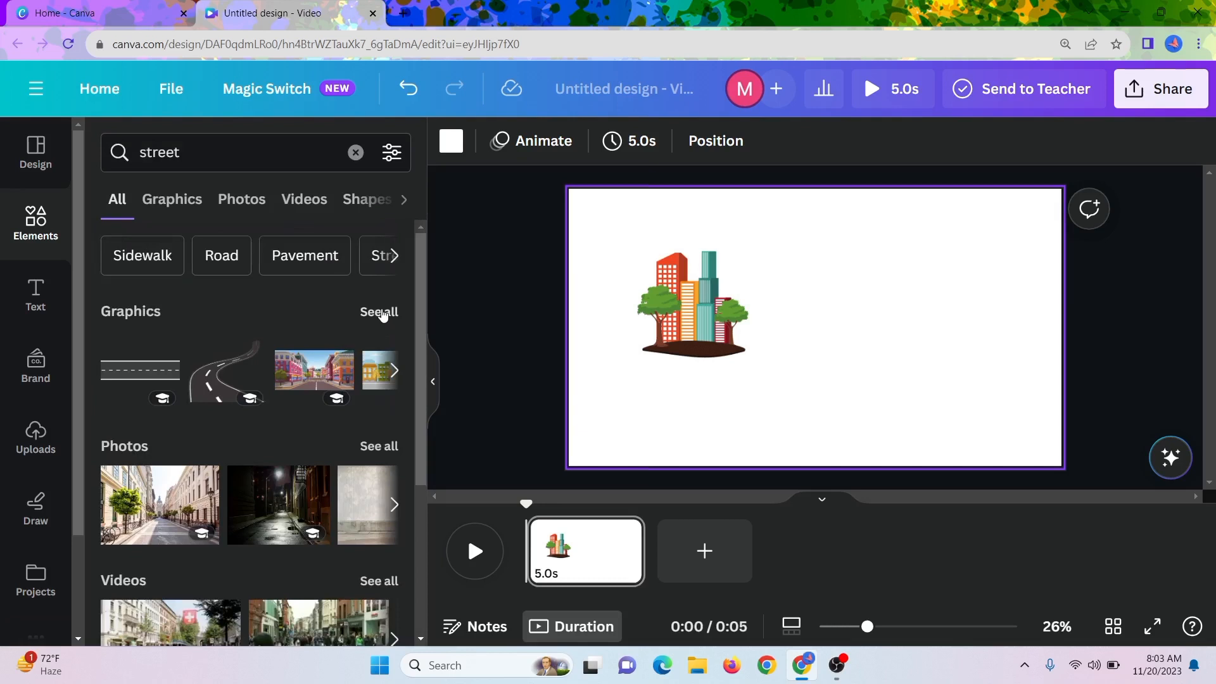
pyautogui.click(222, 255)
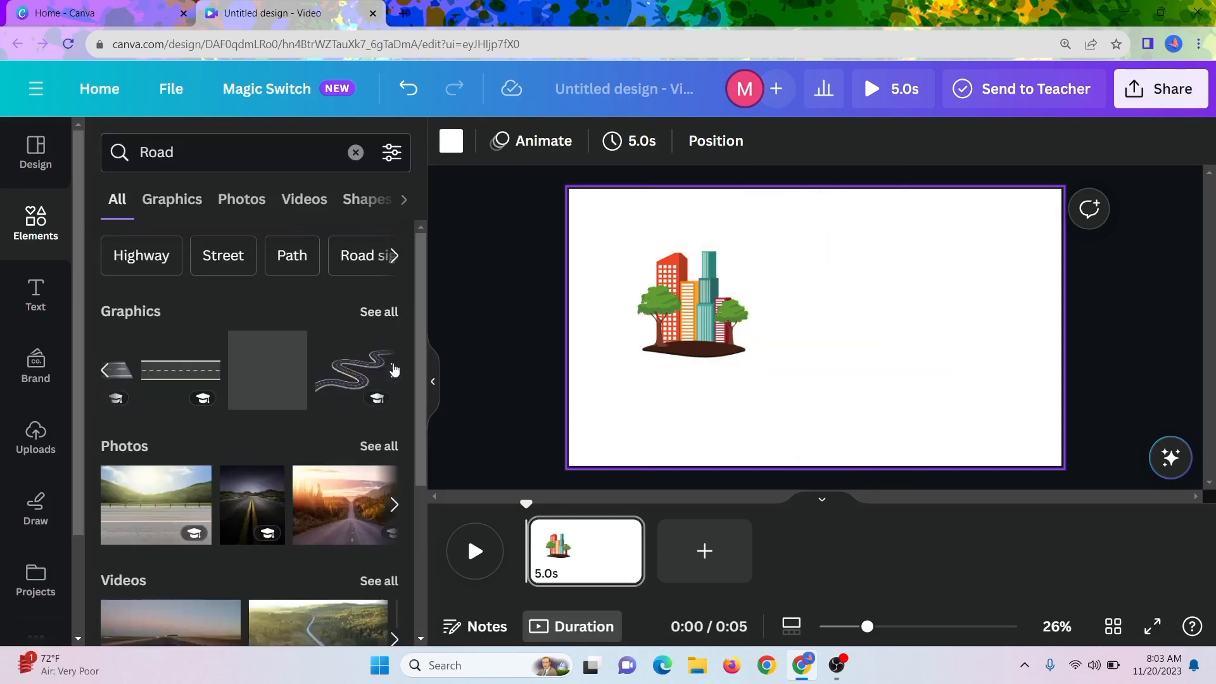
pyautogui.click(394, 370)
pyautogui.click(159, 260)
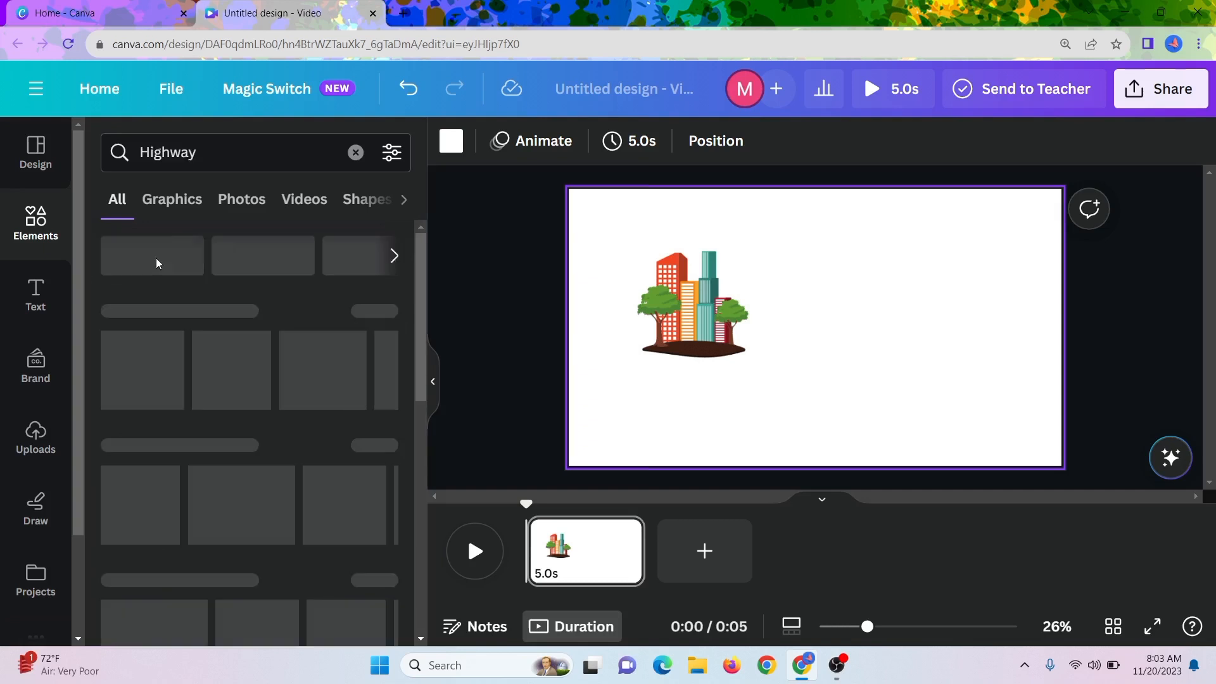
pyautogui.click(379, 314)
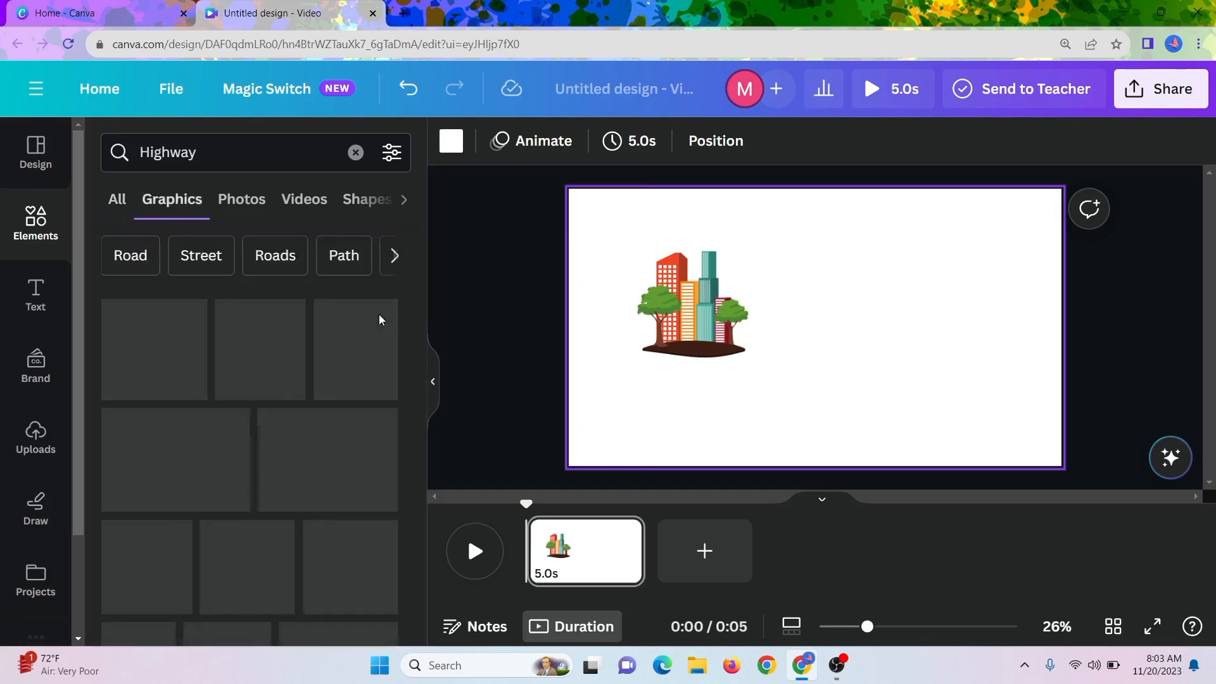
# Add the "Highway Road With Grass And Mountains" graphic to the page, checking its details first.
pyautogui.scroll(-3, 317, 412)
pyautogui.scroll(-4, 315, 415)
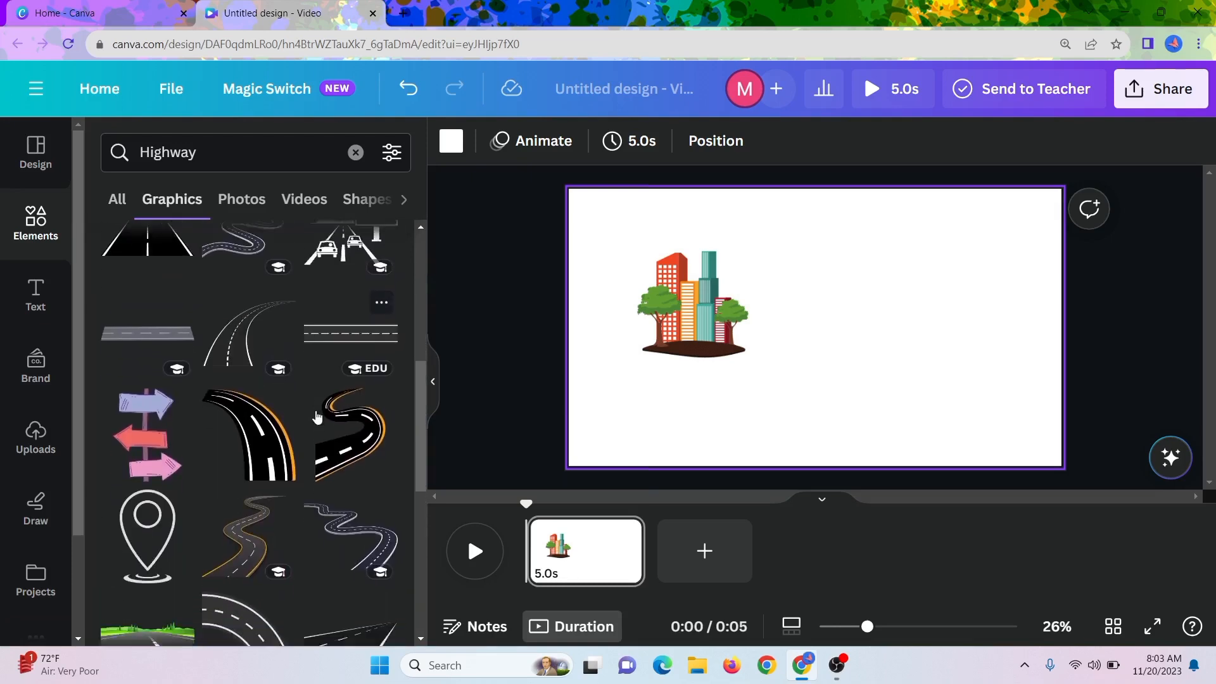
pyautogui.scroll(-2, 317, 417)
pyautogui.click(178, 447)
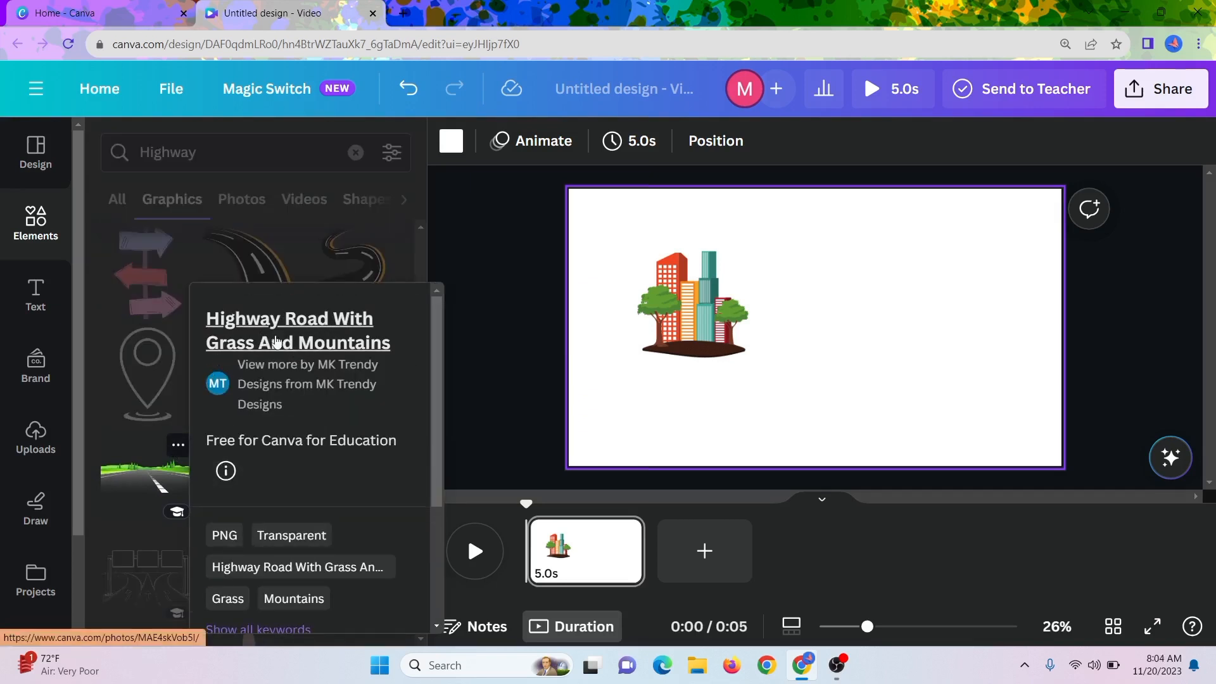
pyautogui.click(144, 459)
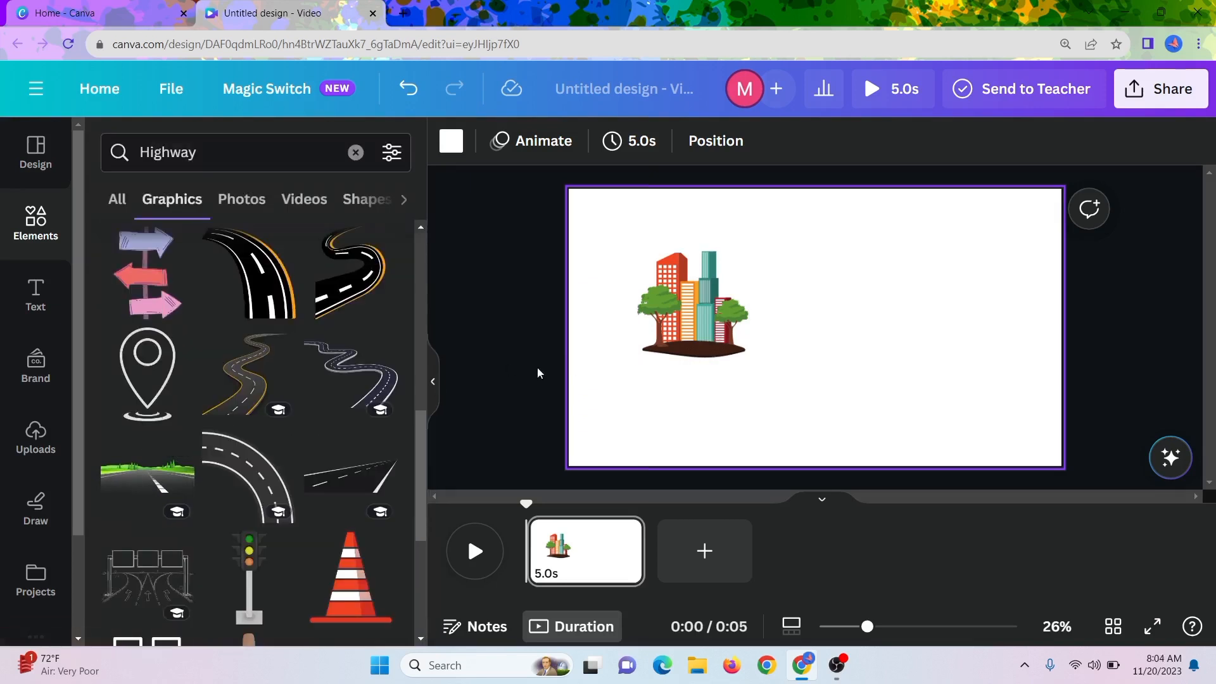
pyautogui.click(147, 477)
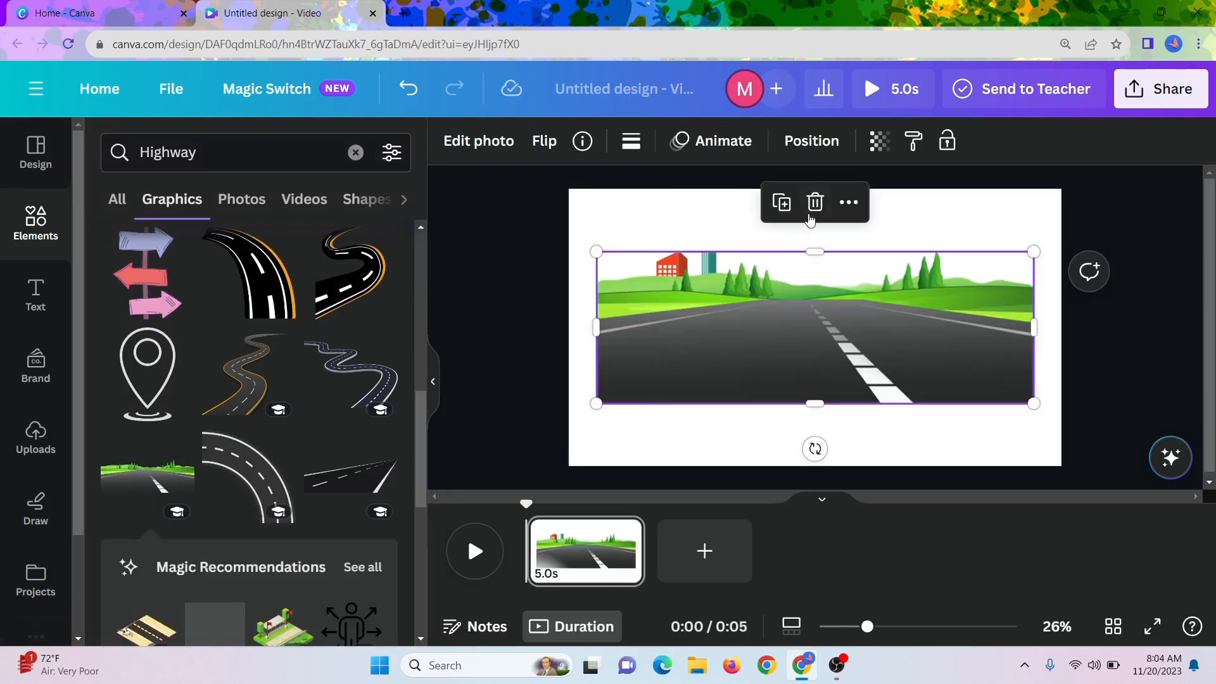
# Align the road graphic with the page's bottom edge and stretch it to the full page width.
pyautogui.moveTo(806, 283); pyautogui.dragTo(796, 350)
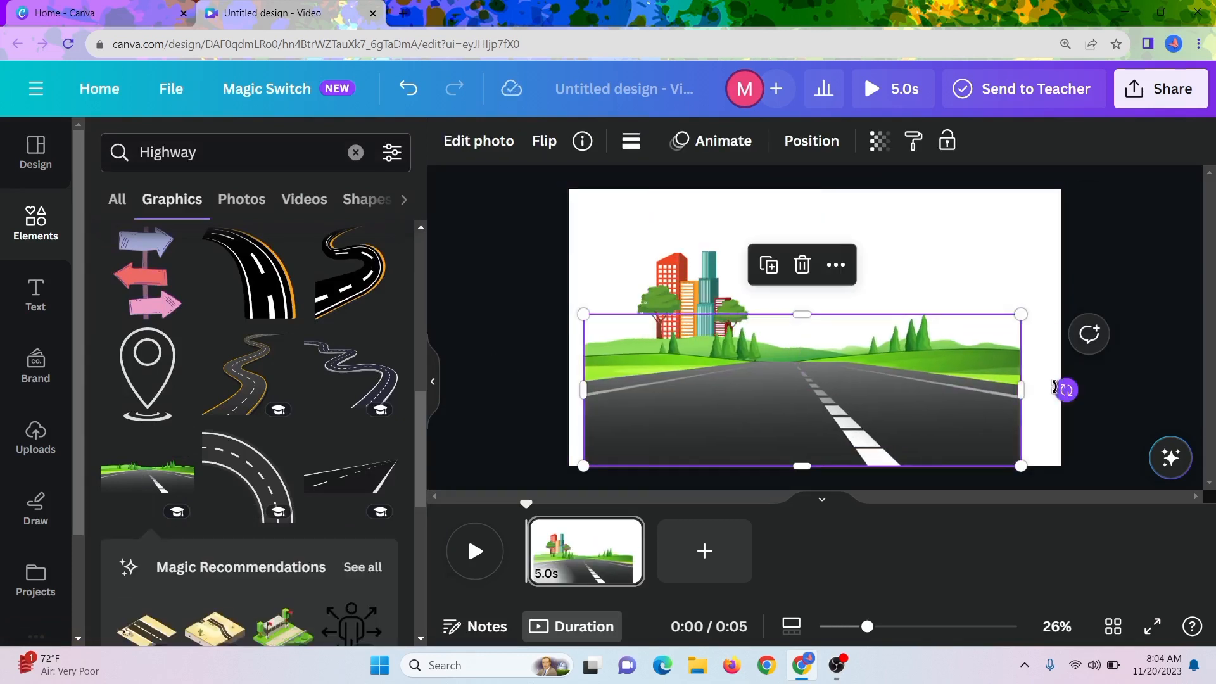
pyautogui.moveTo(1021, 389); pyautogui.dragTo(1061, 389)
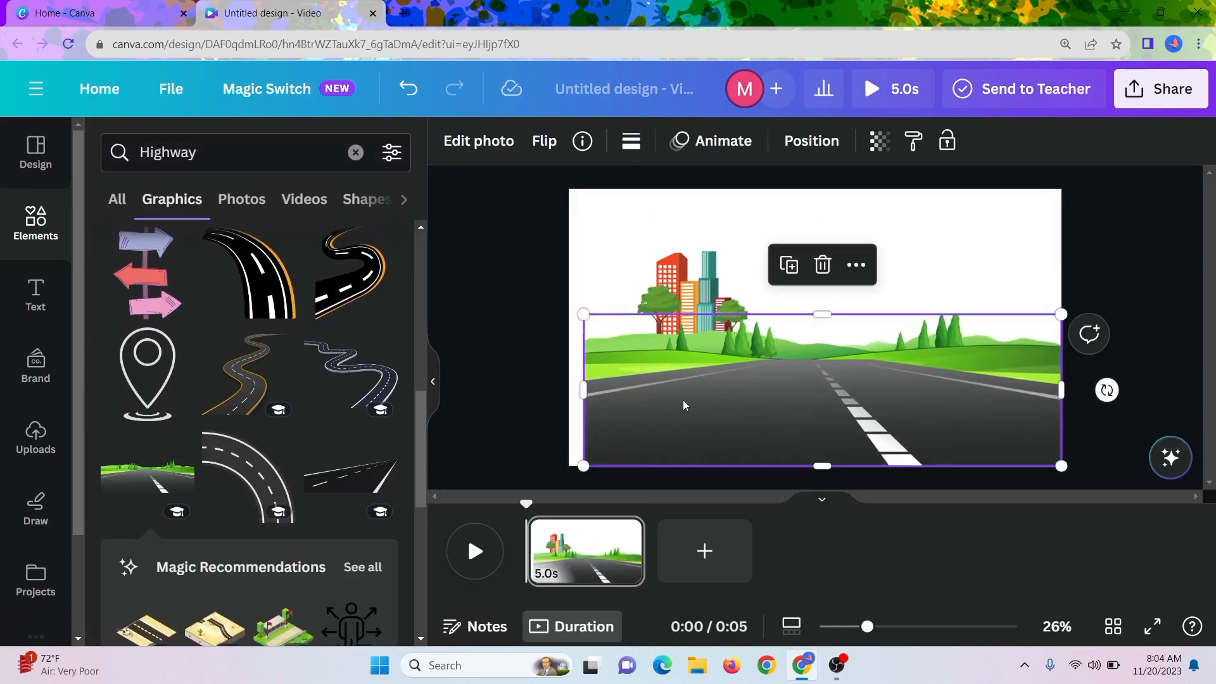
pyautogui.moveTo(584, 388); pyautogui.dragTo(568, 389)
# Bring the buildings-with-trees graphic in front of the road and place it at the page's left edge.
pyautogui.moveTo(691, 264); pyautogui.dragTo(632, 271)
pyautogui.click(668, 219)
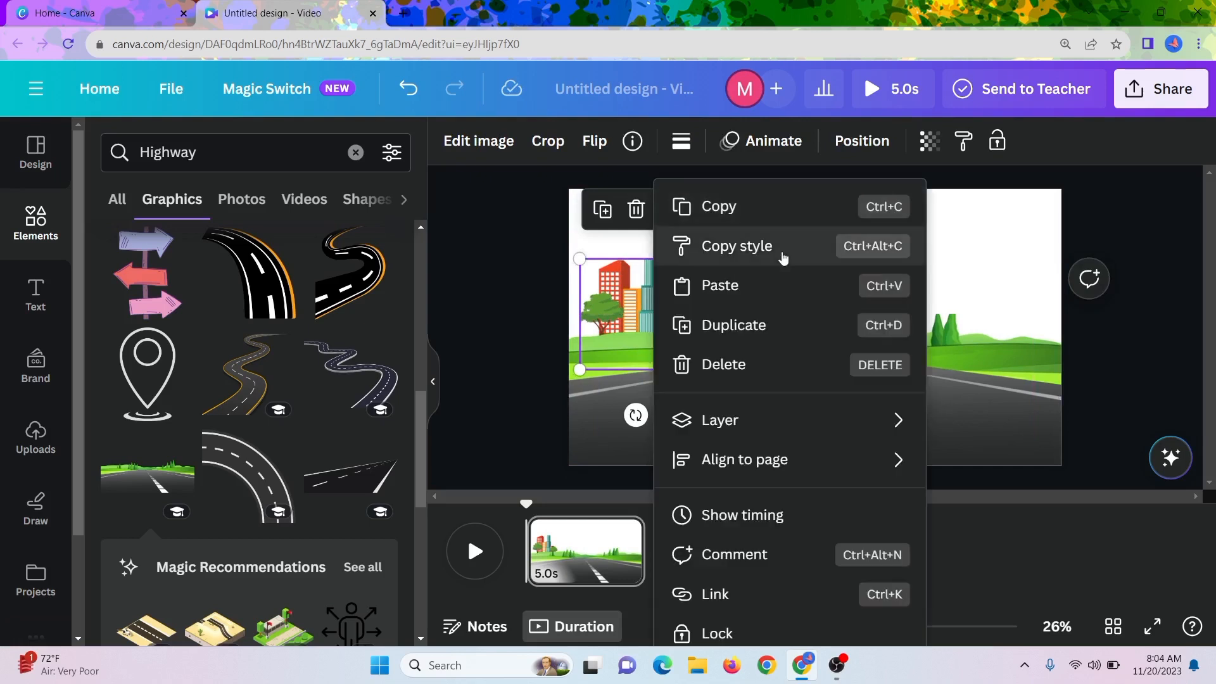
pyautogui.moveTo(763, 423)
pyautogui.click(983, 460)
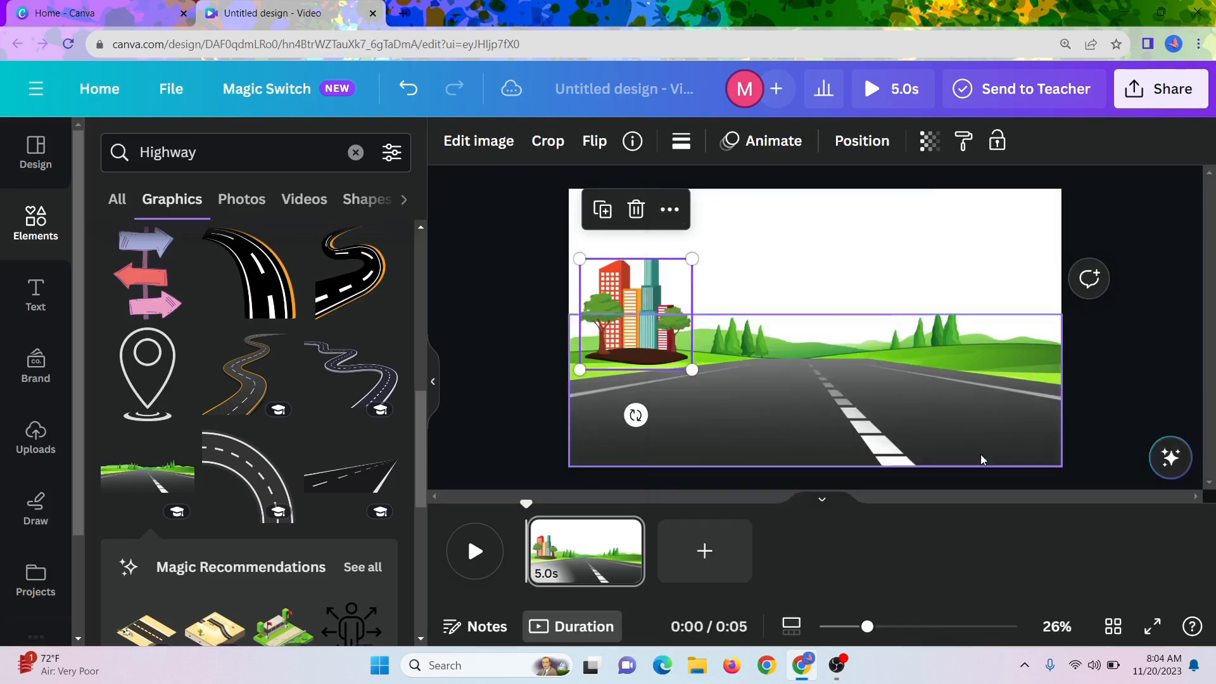
pyautogui.moveTo(615, 309); pyautogui.dragTo(597, 304)
pyautogui.click(789, 344)
pyautogui.click(522, 291)
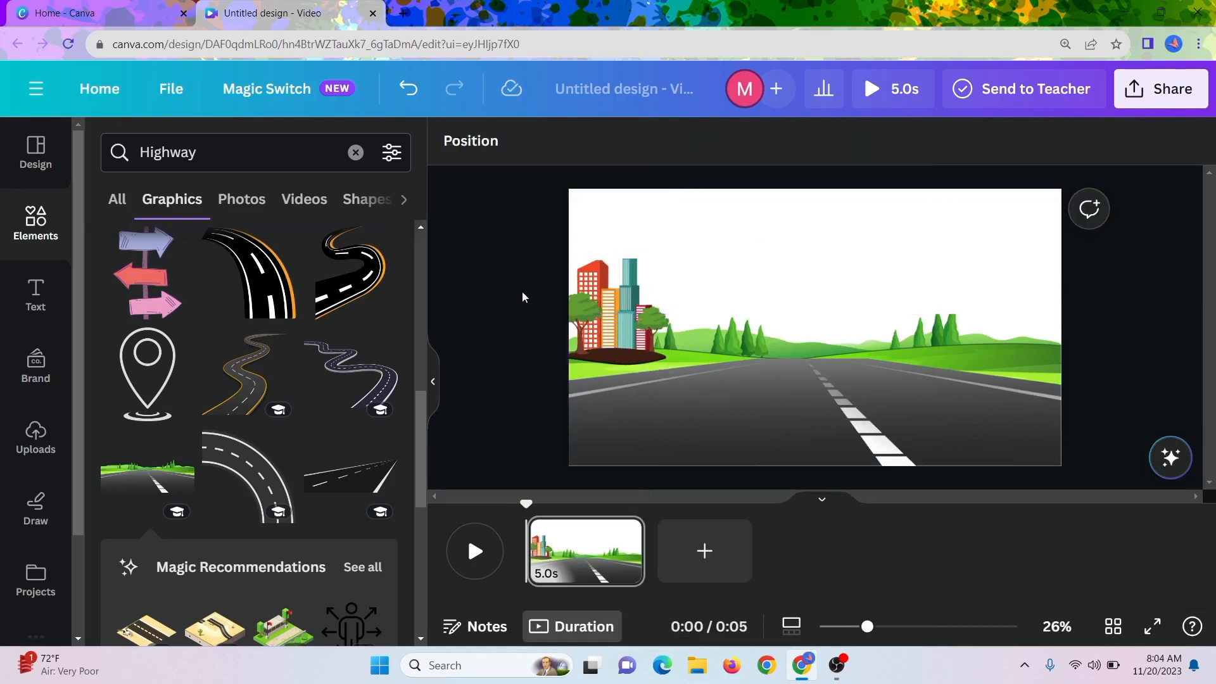
# Replace the highway search with a graphics search for "building".
pyautogui.click(237, 157)
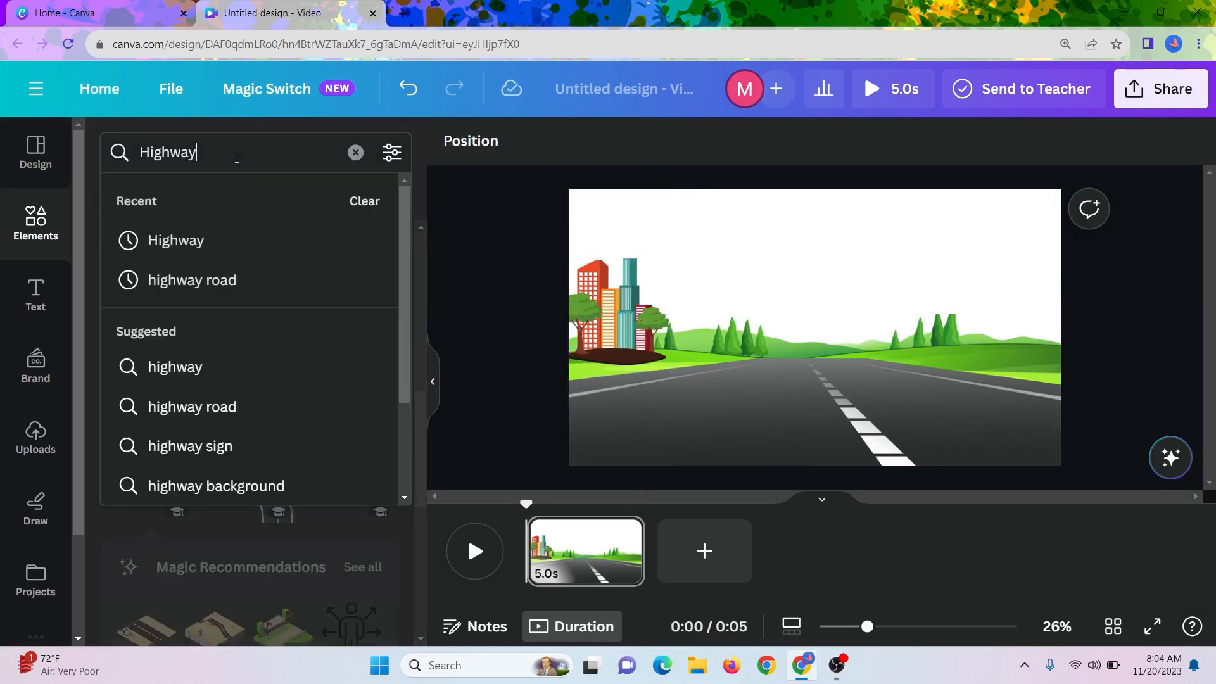
pyautogui.press('BackSpace')
pyautogui.press('BackSpace')
pyautogui.press('BackSpace')
pyautogui.press('BackSpace')
pyautogui.press('BackSpace')
pyautogui.press('BackSpace')
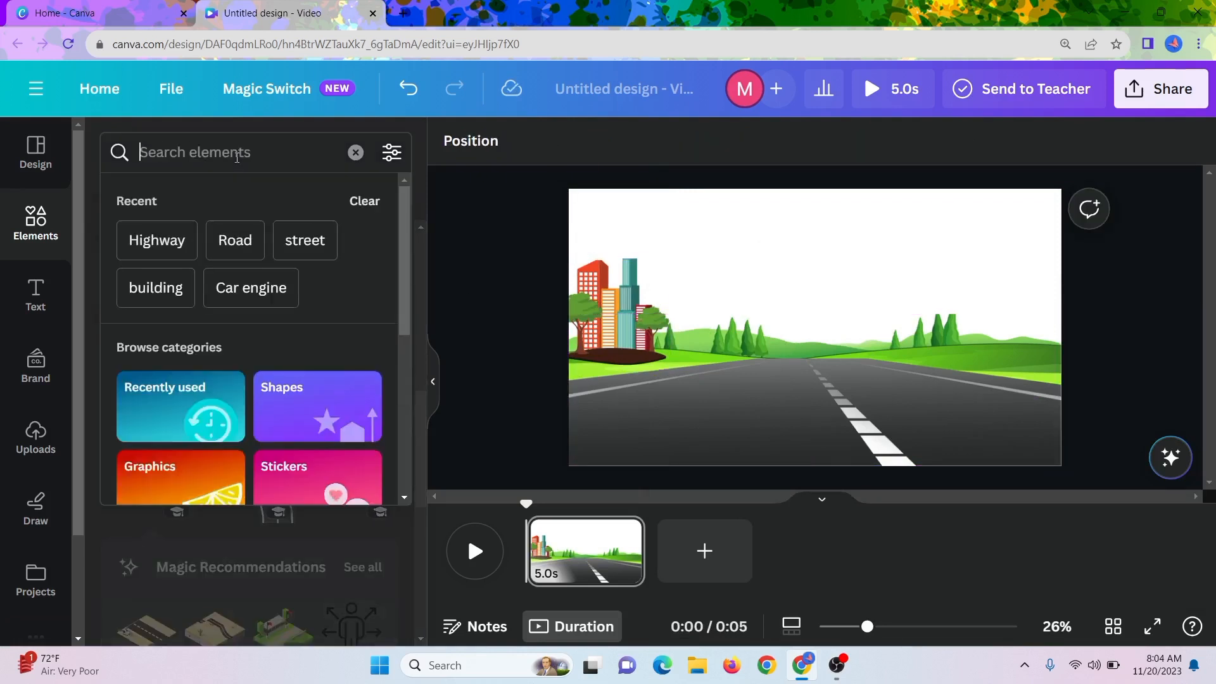
pyautogui.click(145, 291)
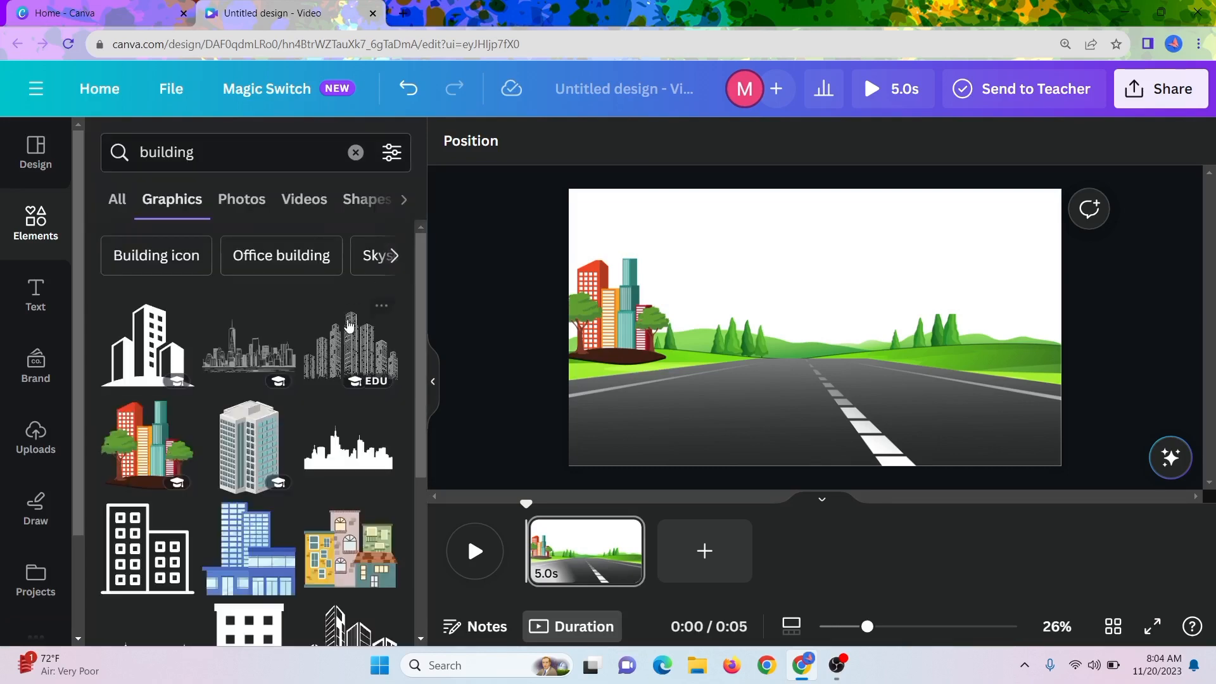
# Insert the multicoloured skyscrapers graphic, place it across the page's right edge beside the hills, and shrink it slightly.
pyautogui.scroll(-10, 299, 504)
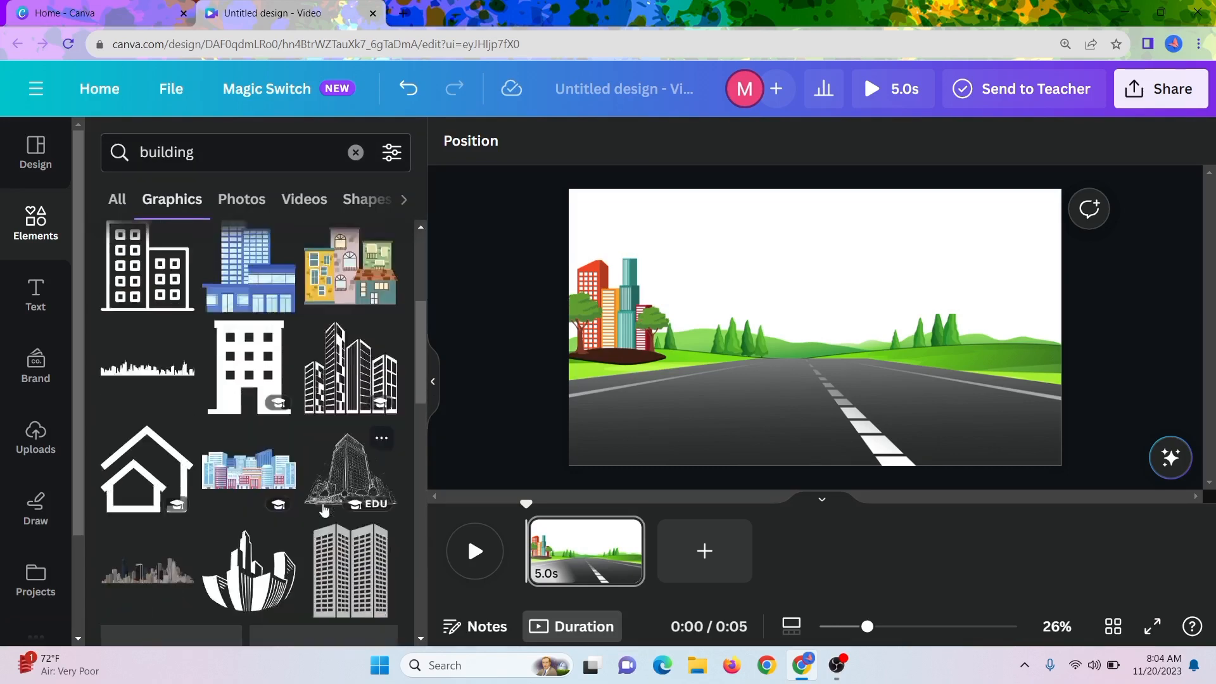
pyautogui.click(346, 534)
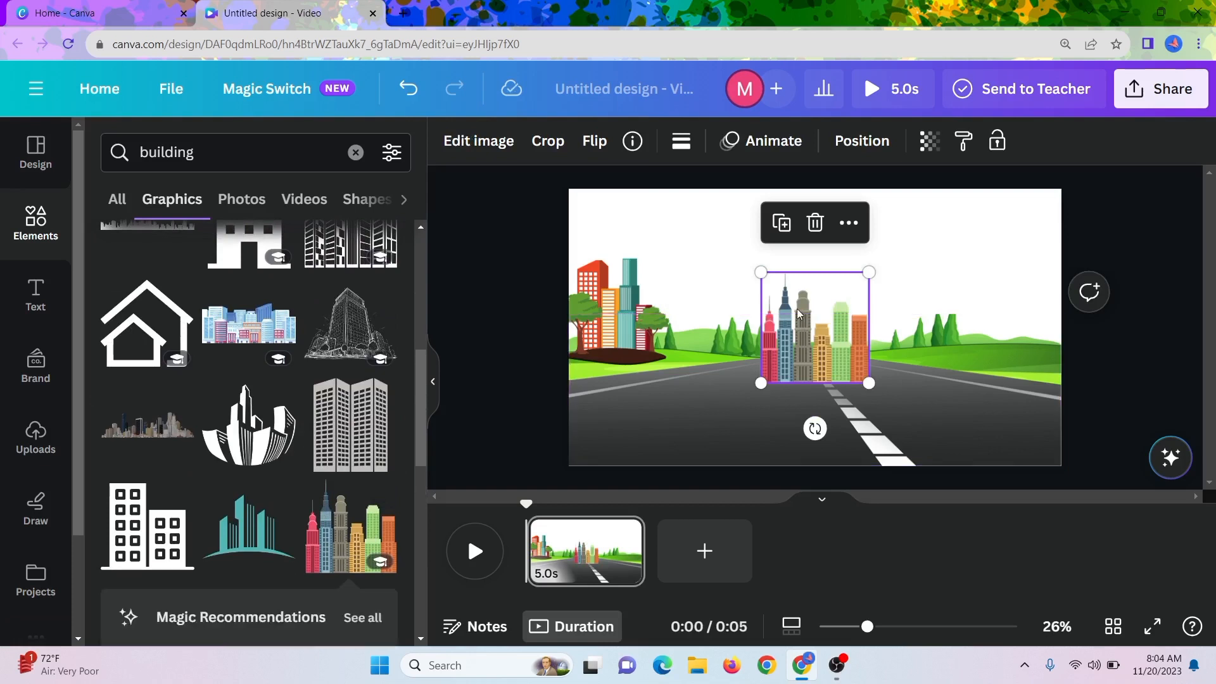
pyautogui.moveTo(795, 309); pyautogui.dragTo(1015, 274)
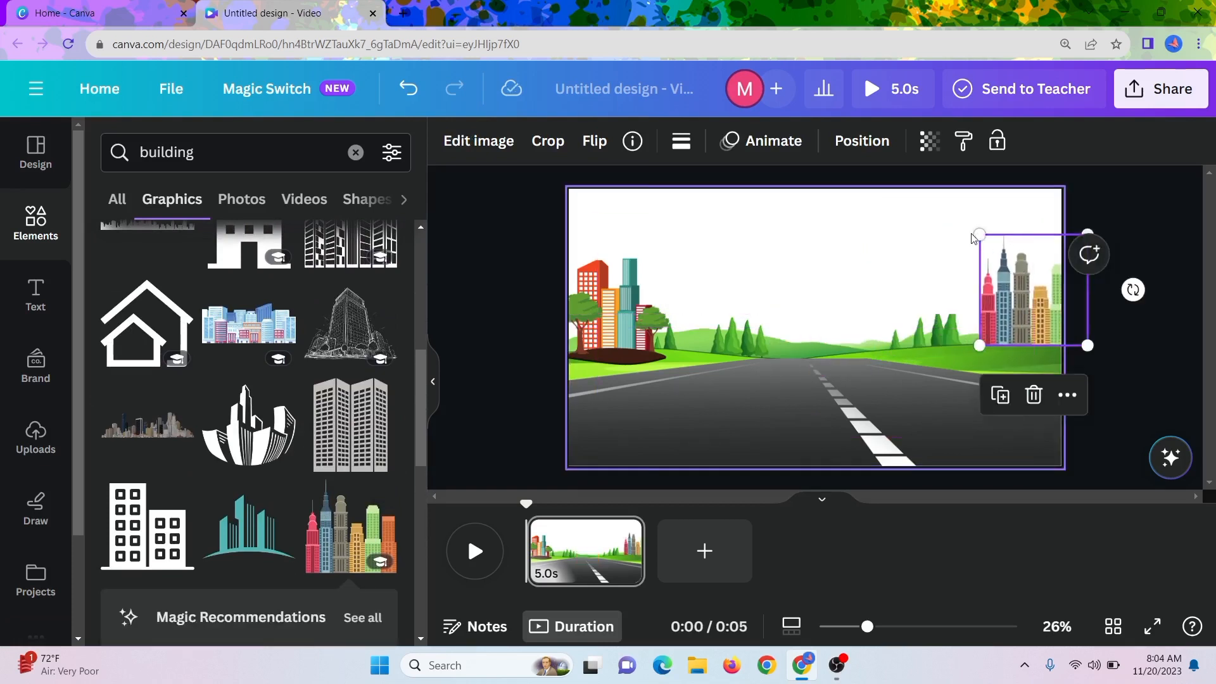
pyautogui.moveTo(980, 237); pyautogui.dragTo(997, 253)
pyautogui.click(857, 367)
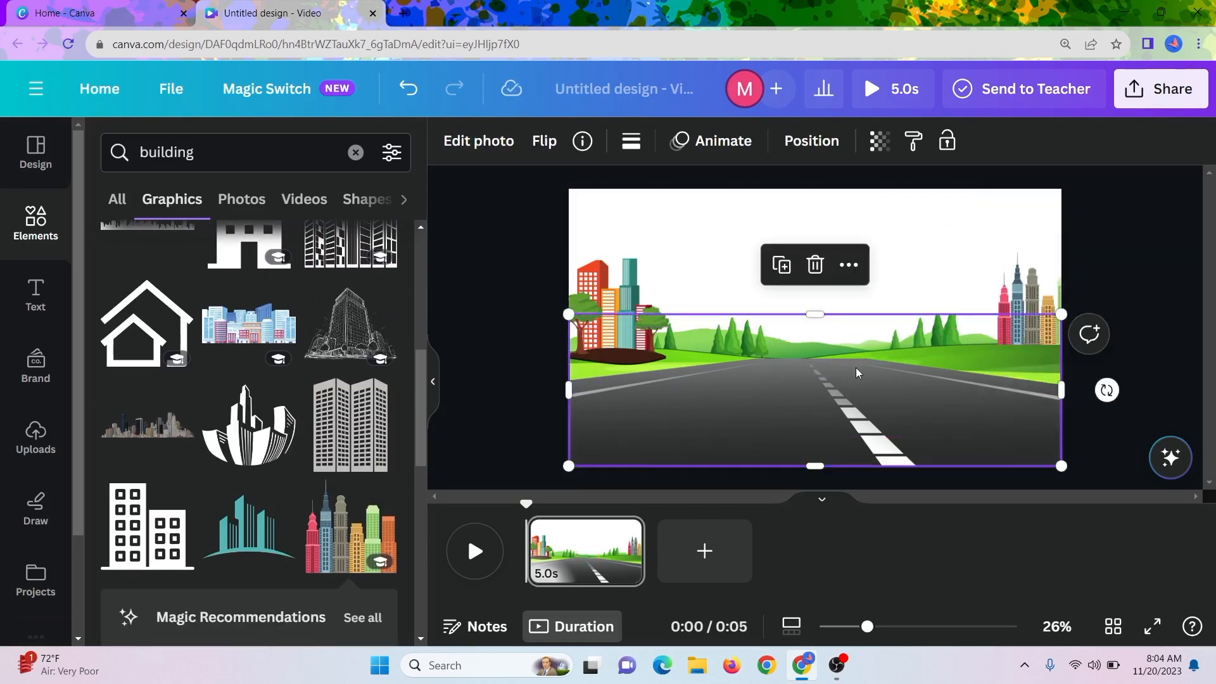
pyautogui.click(947, 233)
# Search the graphics for "sky with clouds".
pyautogui.click(181, 152)
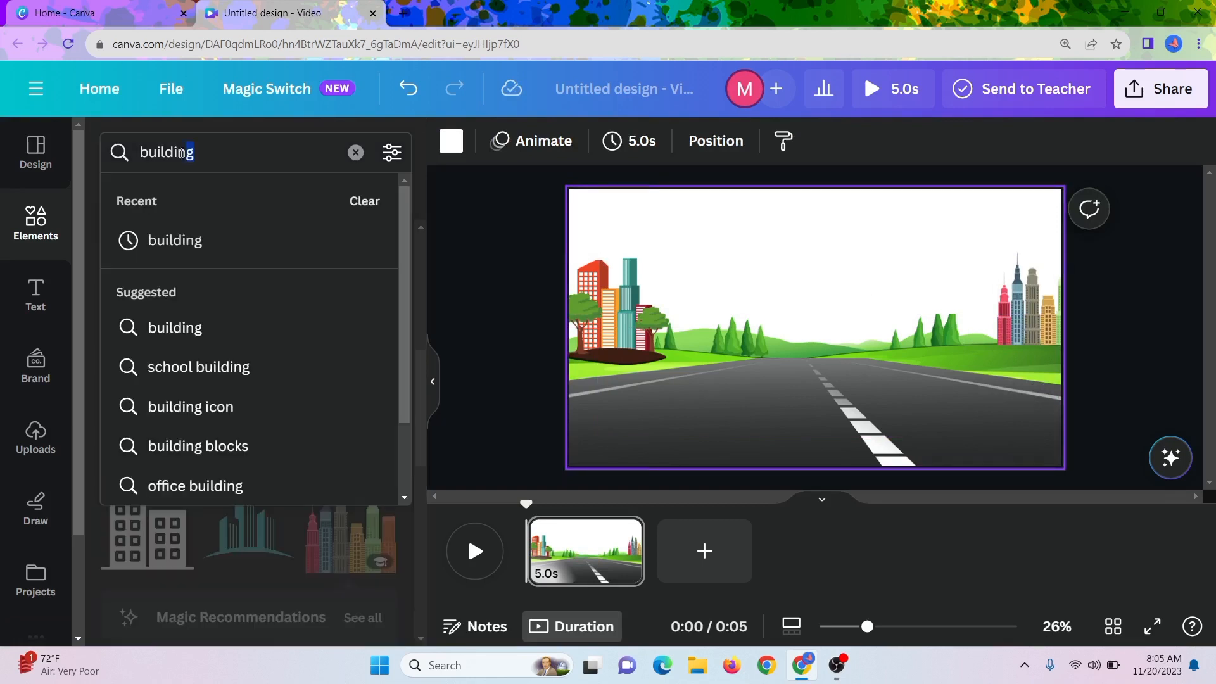
pyautogui.write('sky with')
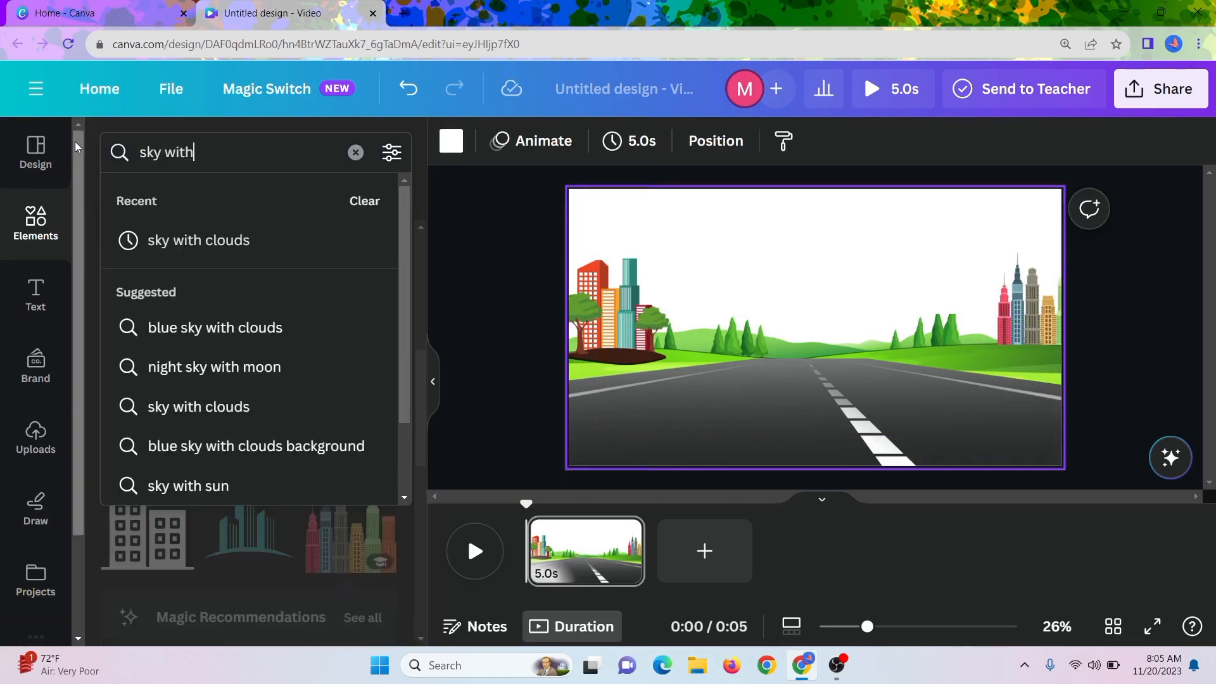
pyautogui.click(185, 244)
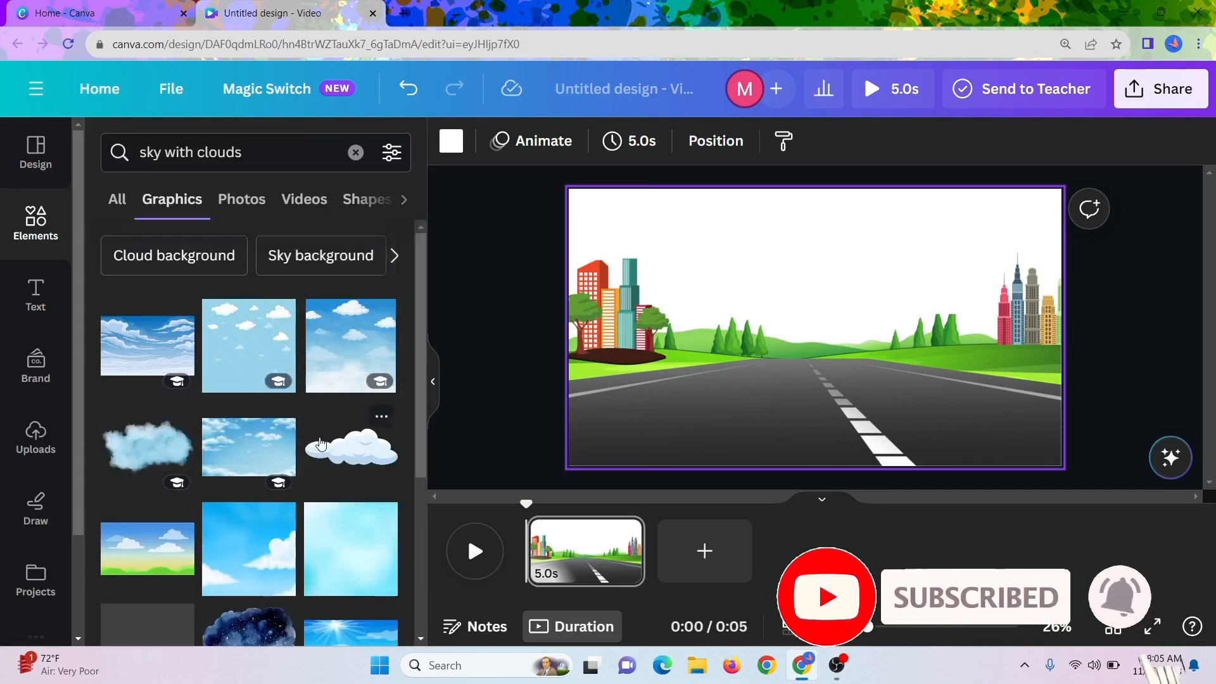
# Find and insert the "Sun and clouds in bright blue sky" graphic from the sky search results.
pyautogui.scroll(-1, 321, 442)
pyautogui.scroll(-2, 321, 442)
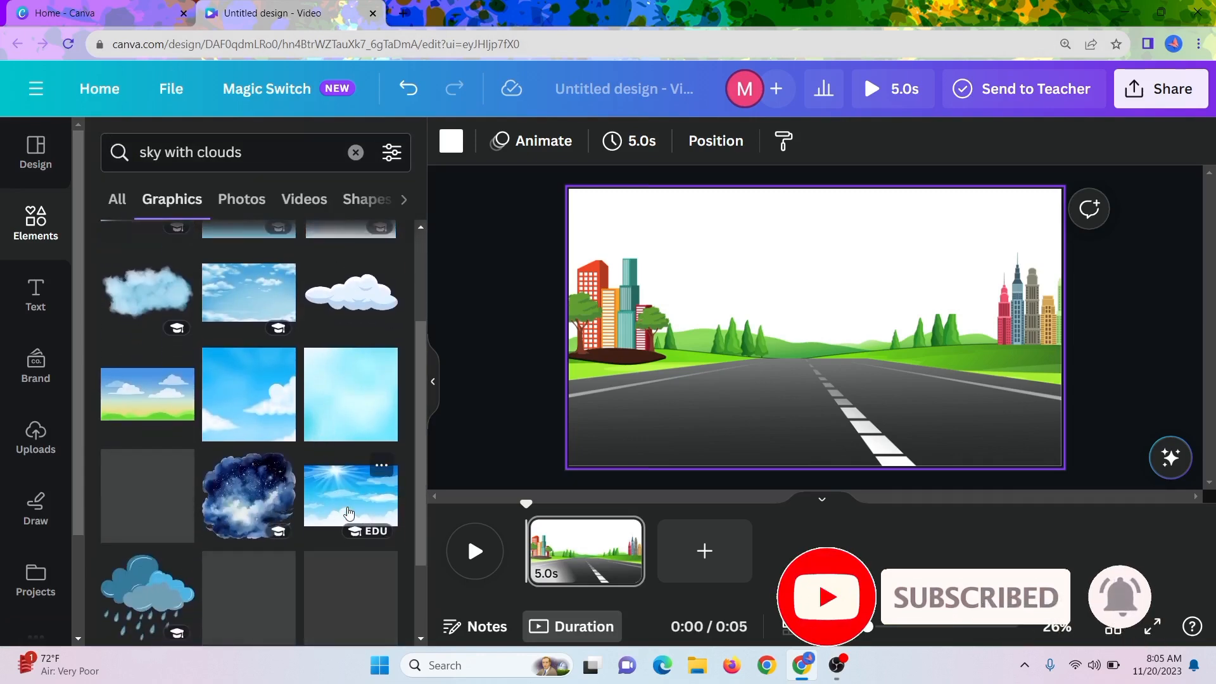
pyautogui.click(382, 469)
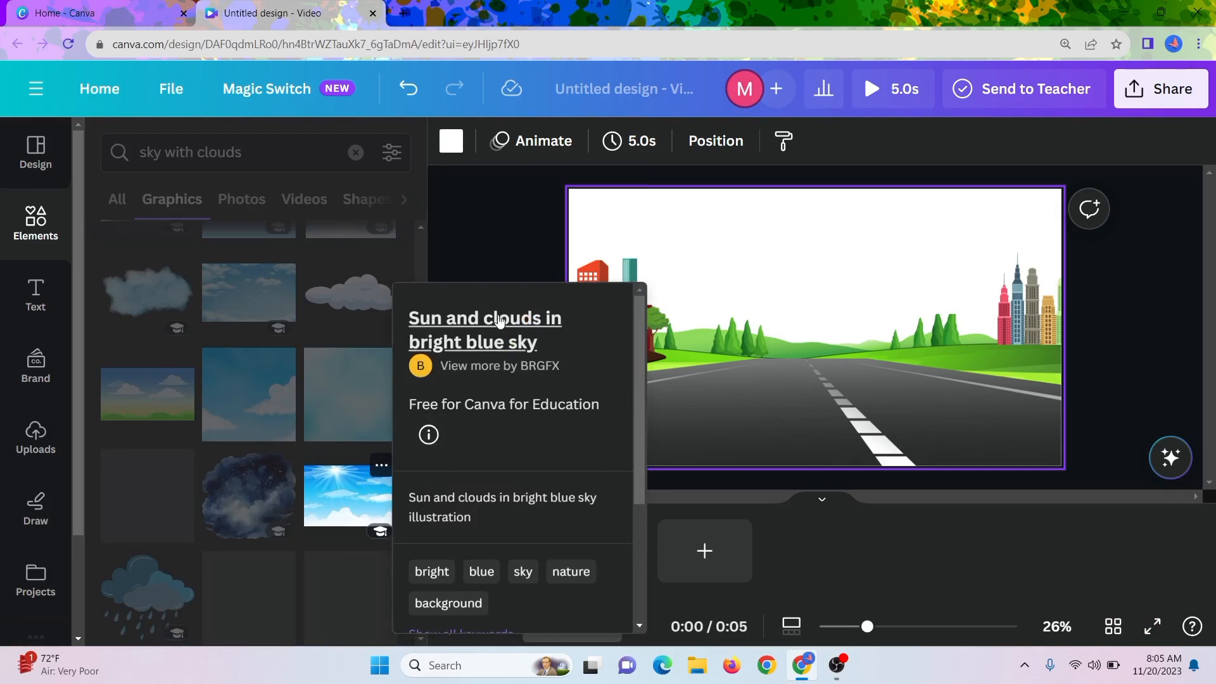
pyautogui.click(340, 519)
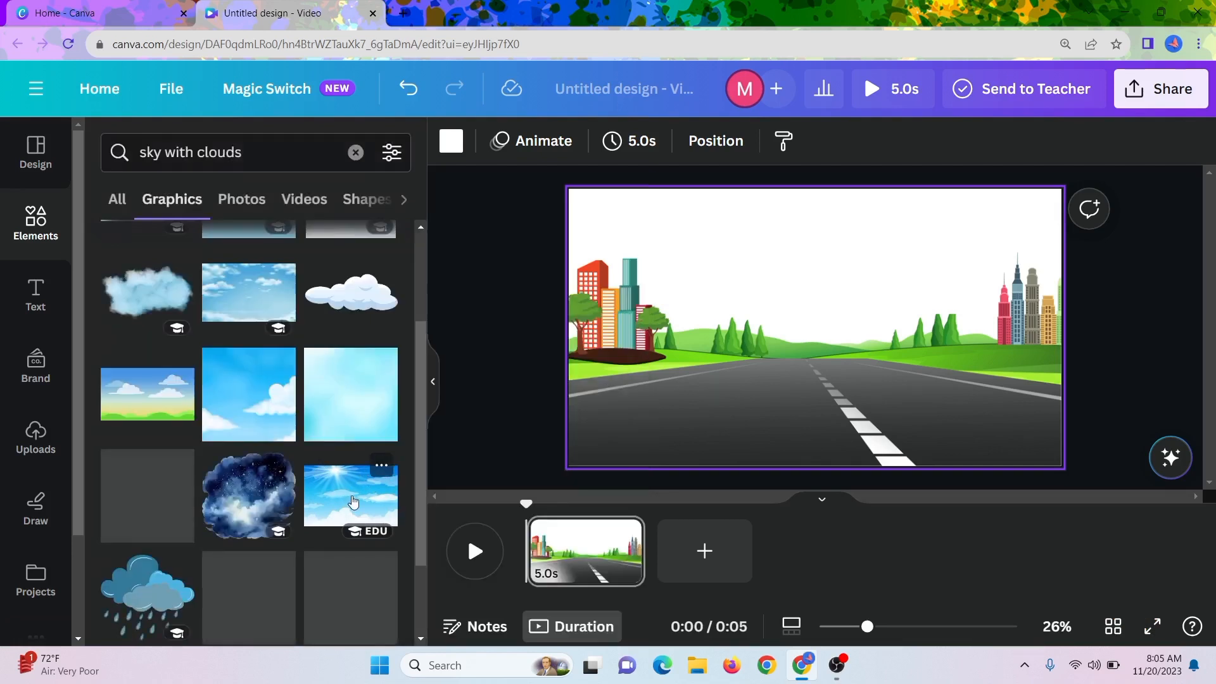
pyautogui.click(353, 503)
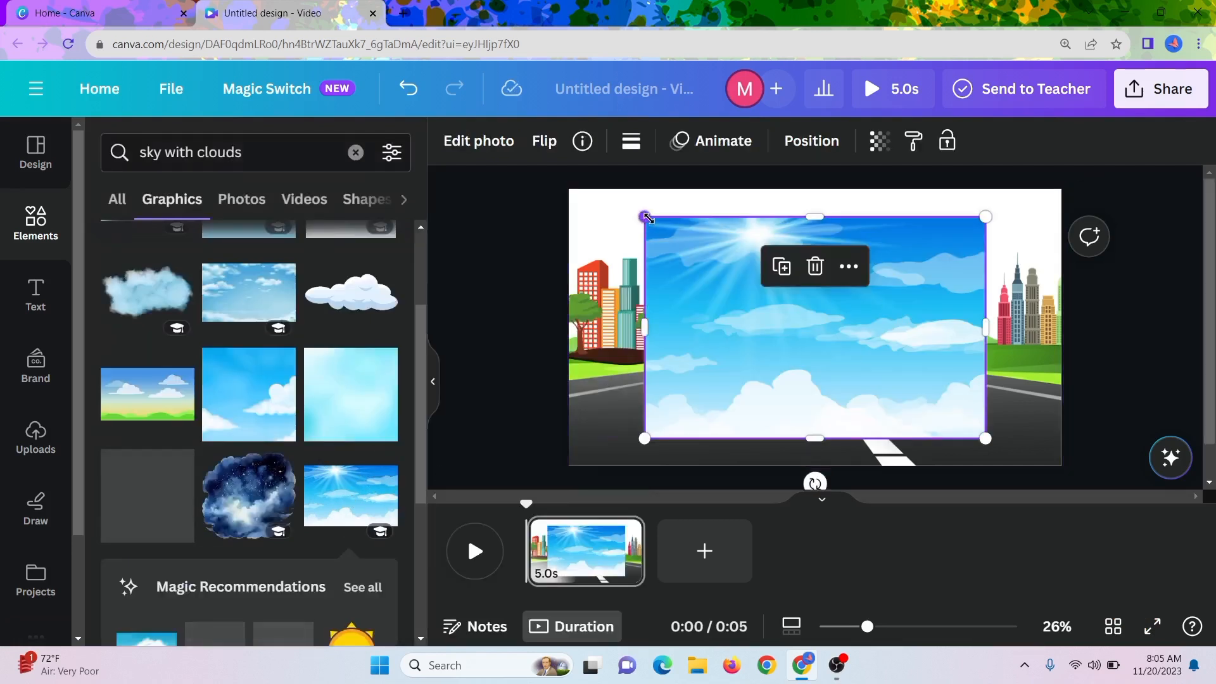
# Enlarge the sky graphic so it spans the page's full width and reaches the page's upper edge.
pyautogui.moveTo(647, 218); pyautogui.dragTo(602, 190)
pyautogui.moveTo(721, 286); pyautogui.dragTo(712, 295)
pyautogui.moveTo(982, 309); pyautogui.dragTo(1067, 315)
pyautogui.moveTo(596, 315); pyautogui.dragTo(557, 315)
pyautogui.moveTo(677, 368); pyautogui.dragTo(679, 379)
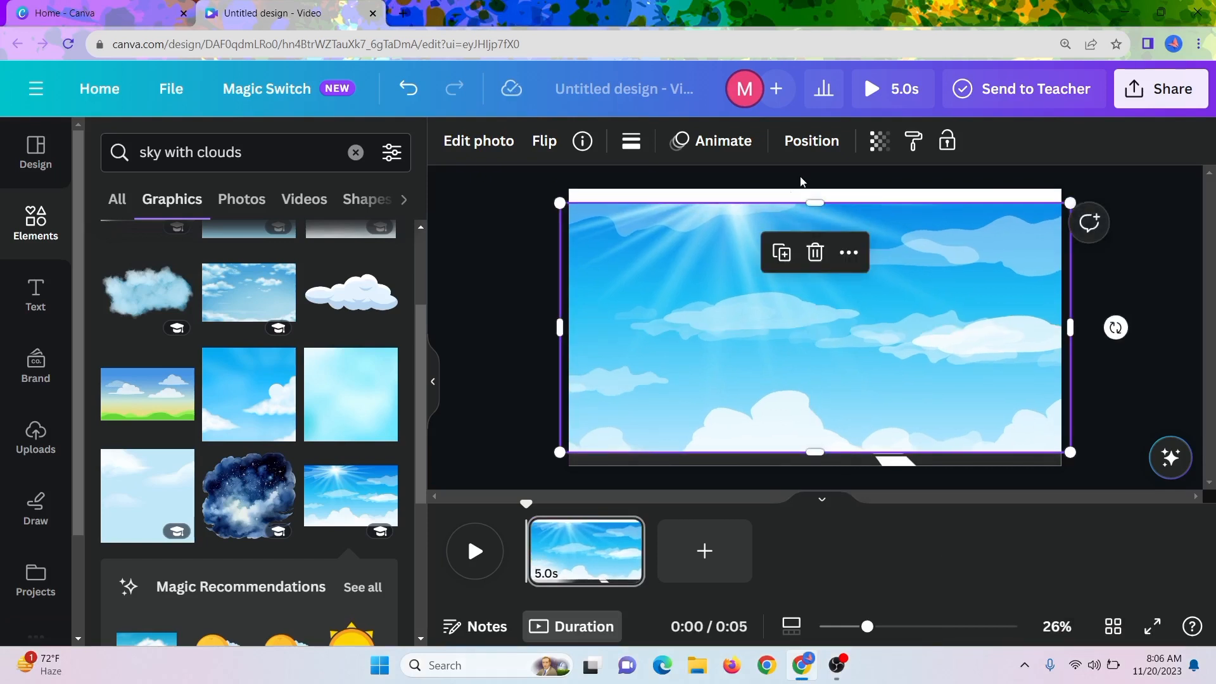
pyautogui.moveTo(811, 205); pyautogui.dragTo(809, 193)
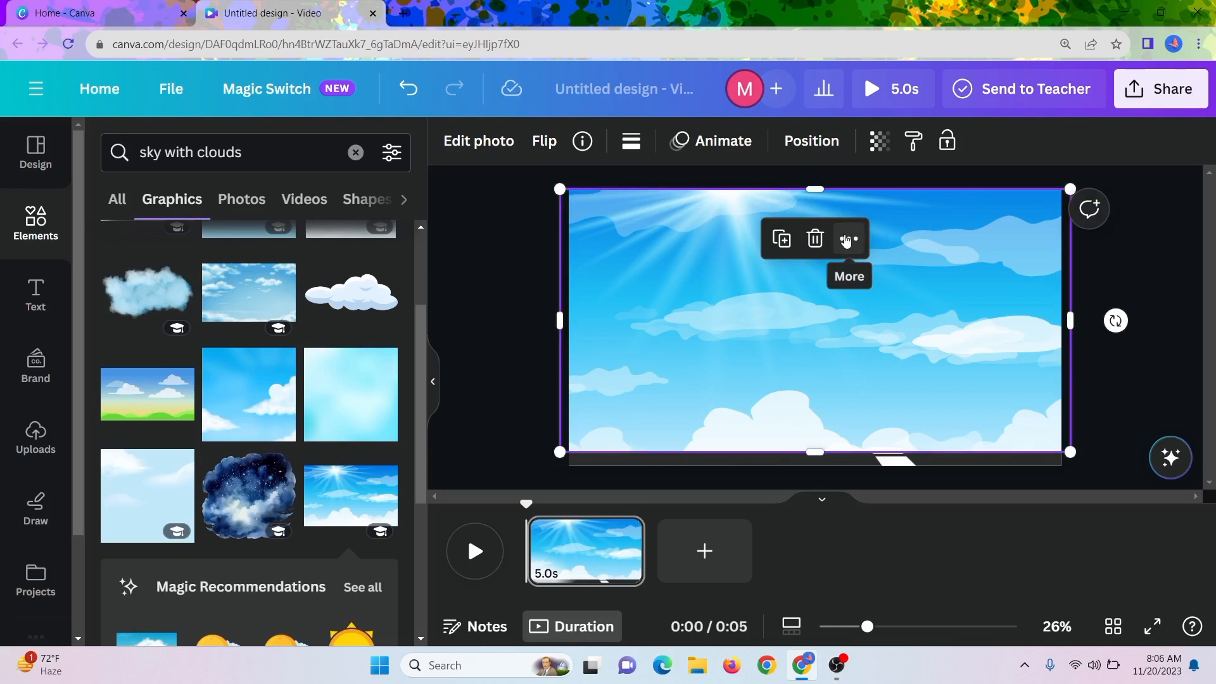
# Send the sky graphic to the back, behind the road, hills and buildings.
pyautogui.click(846, 239)
pyautogui.moveTo(874, 420)
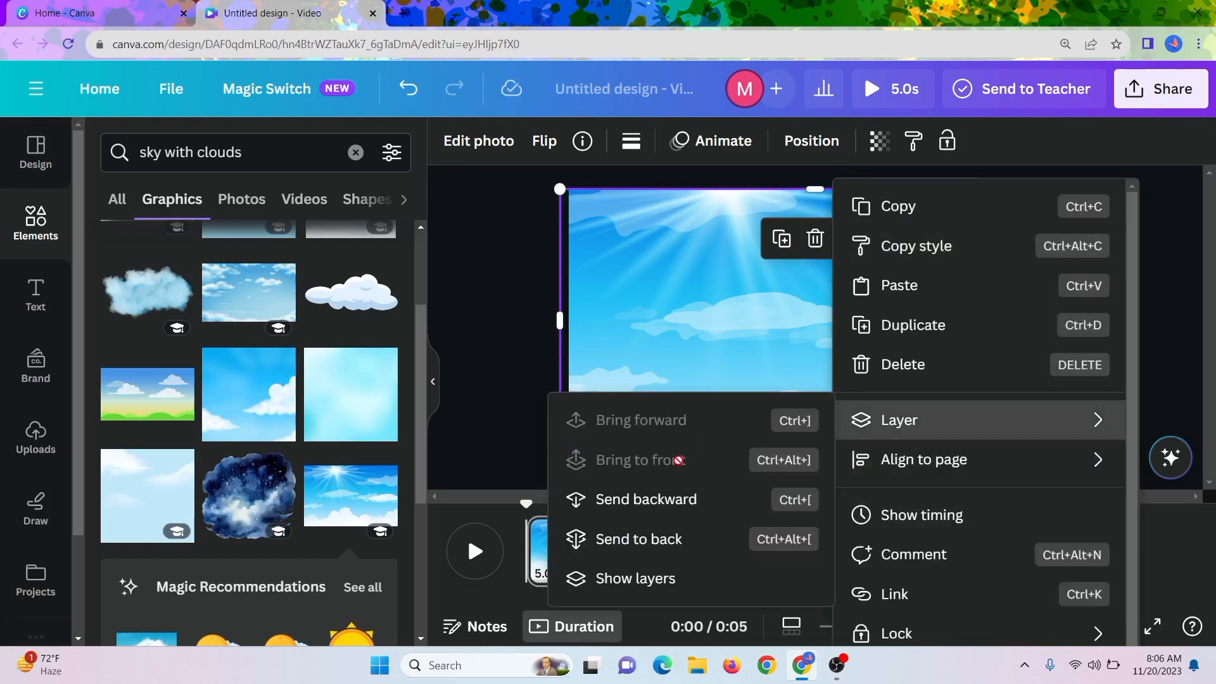
pyautogui.click(663, 543)
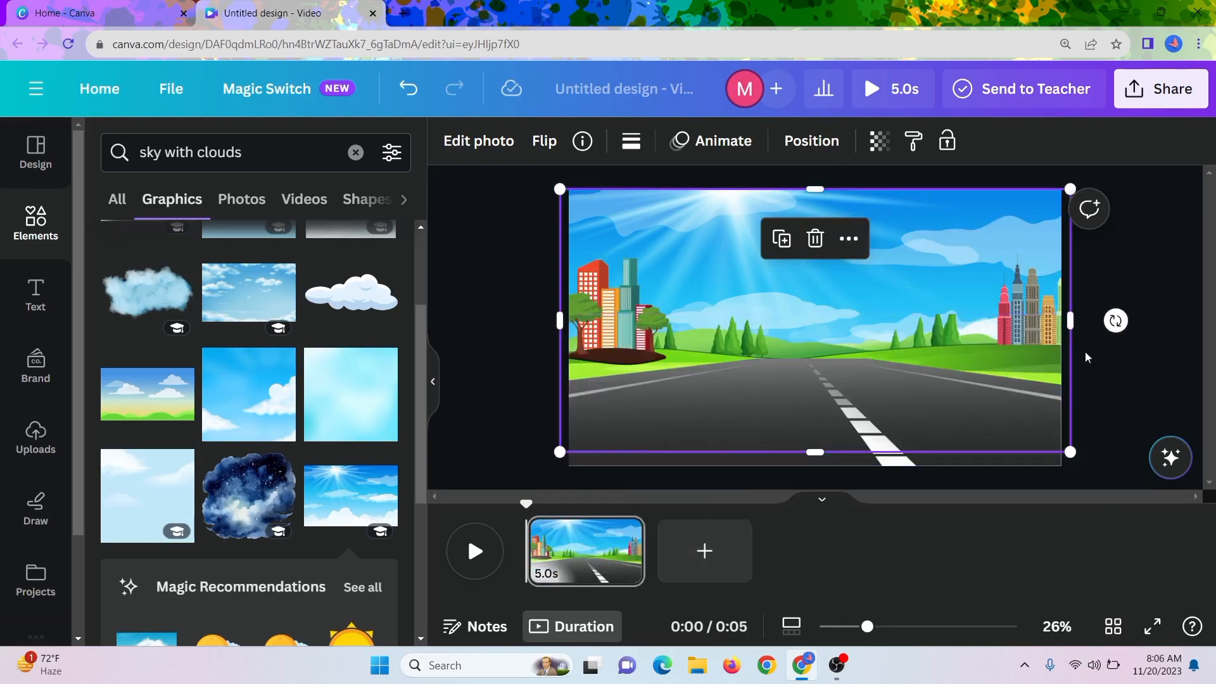
pyautogui.click(1119, 355)
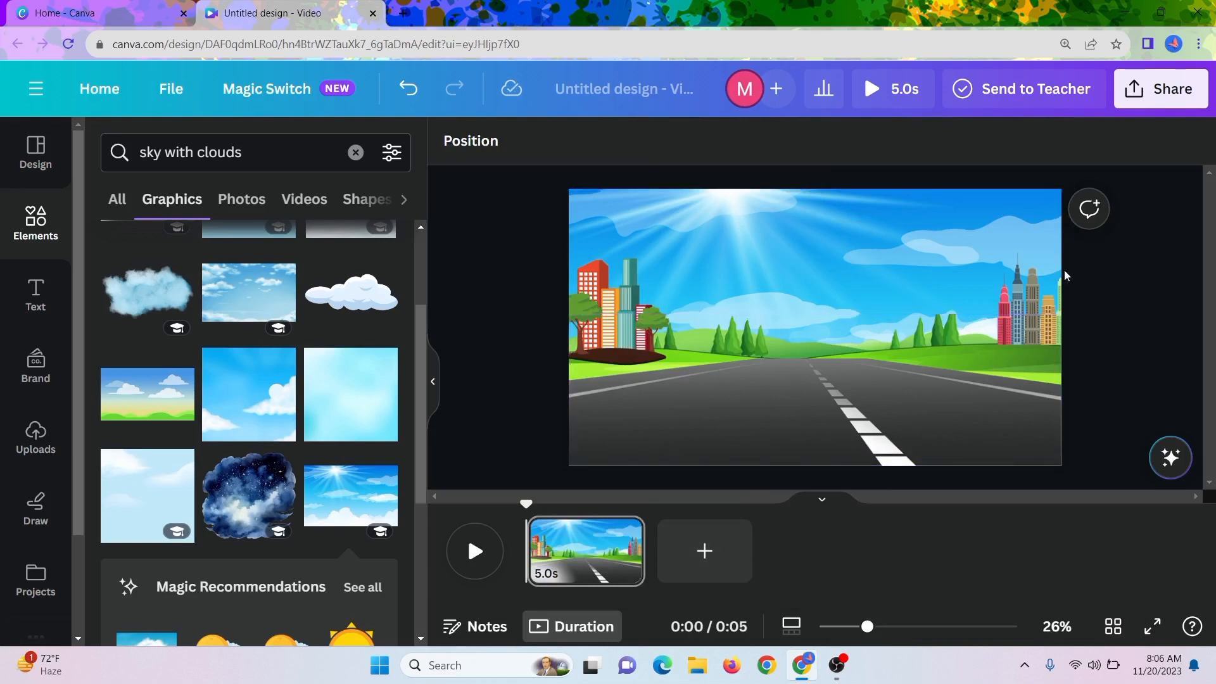
# Stretch the sky graphic down past the page's lower edge, shift it slightly downward and extend its upper side to the page's upper edge.
pyautogui.click(1013, 245)
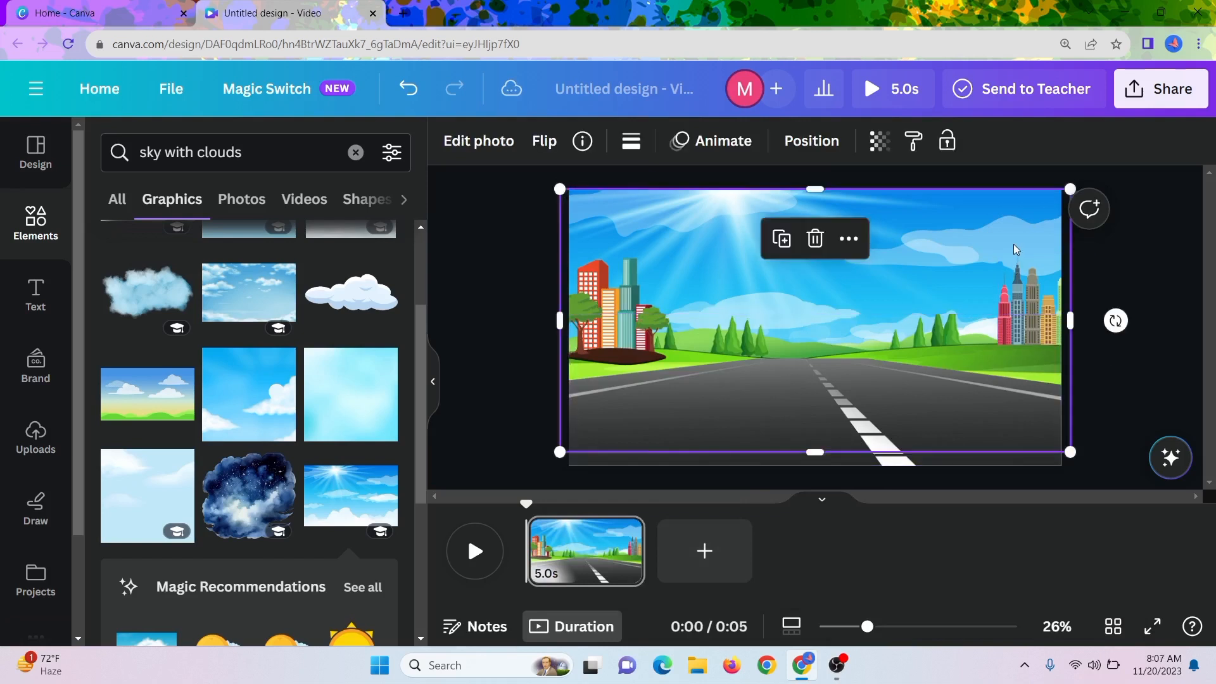
pyautogui.moveTo(819, 454)
pyautogui.mouseDown()
pyautogui.moveTo(816, 481)
pyautogui.moveTo(803, 345)
pyautogui.moveTo(820, 466)
pyautogui.mouseUp()
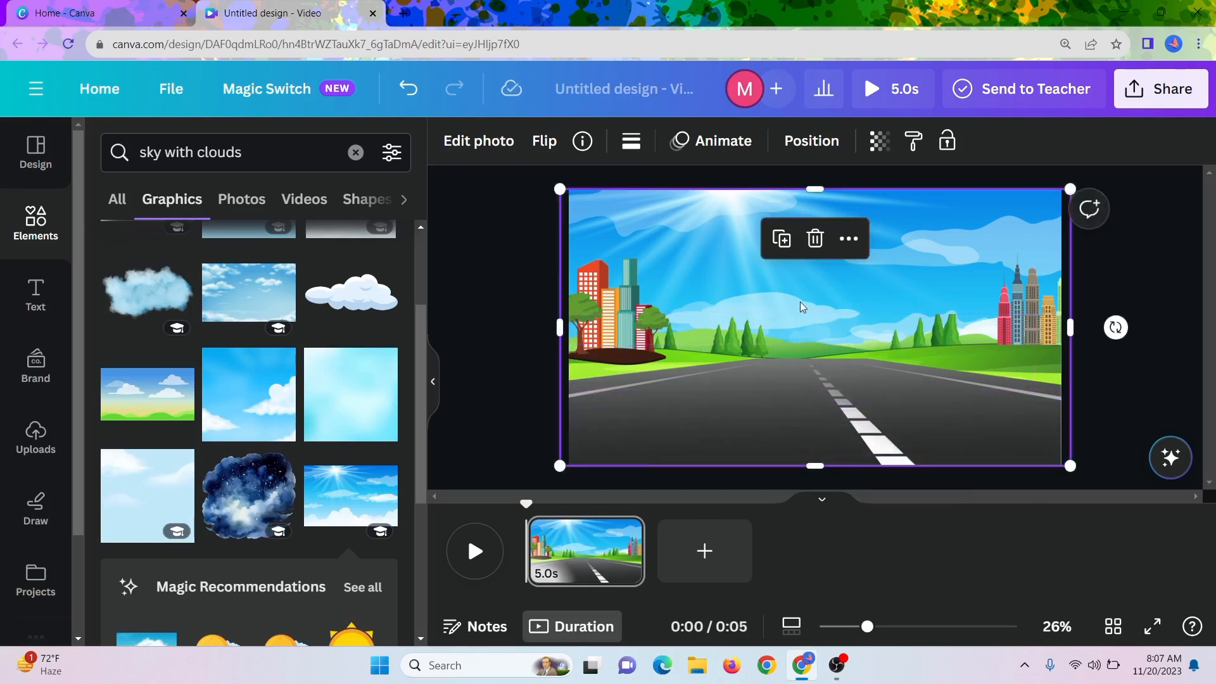
pyautogui.moveTo(800, 301); pyautogui.dragTo(799, 313)
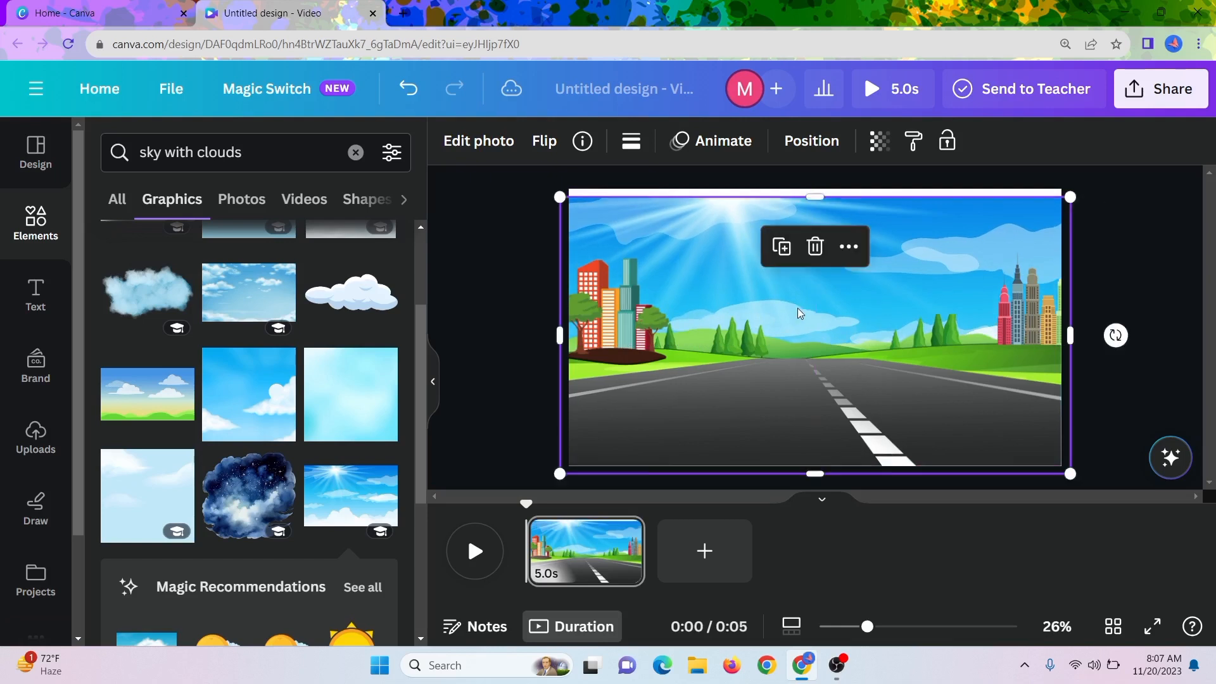
pyautogui.moveTo(811, 194); pyautogui.dragTo(812, 188)
pyautogui.click(1171, 213)
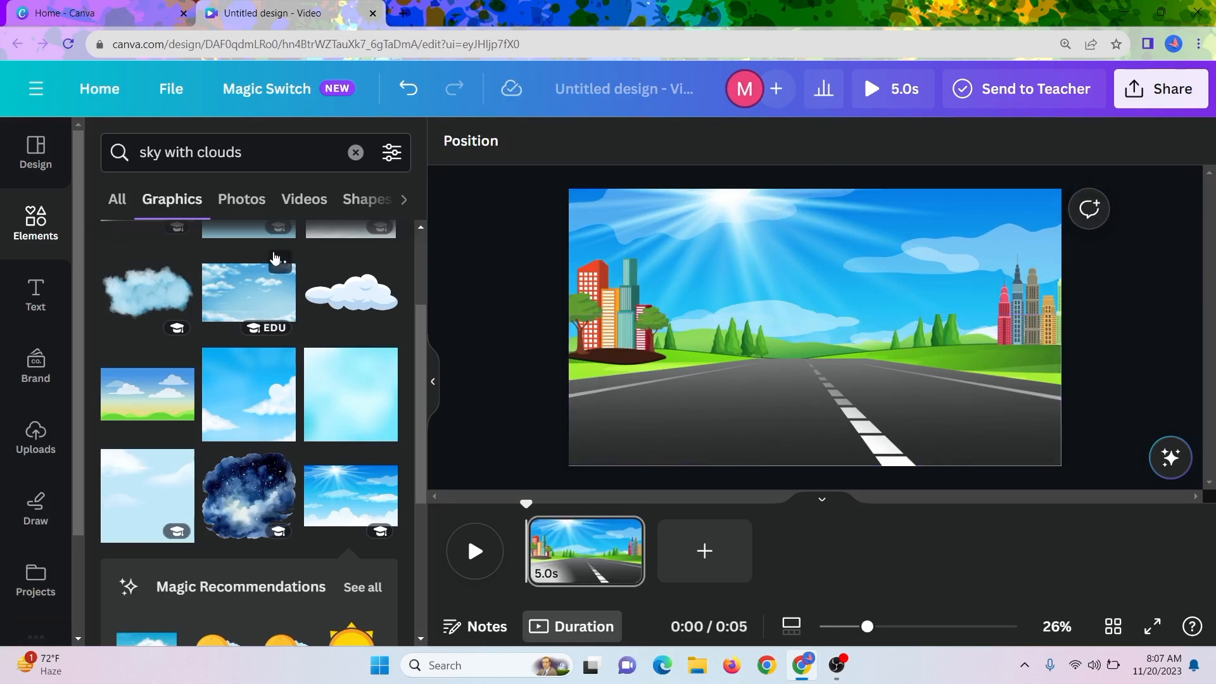
# Replace the sky search with "school bus" and show all matching graphics.
pyautogui.click(254, 148)
pyautogui.moveTo(254, 148); pyautogui.dragTo(91, 176)
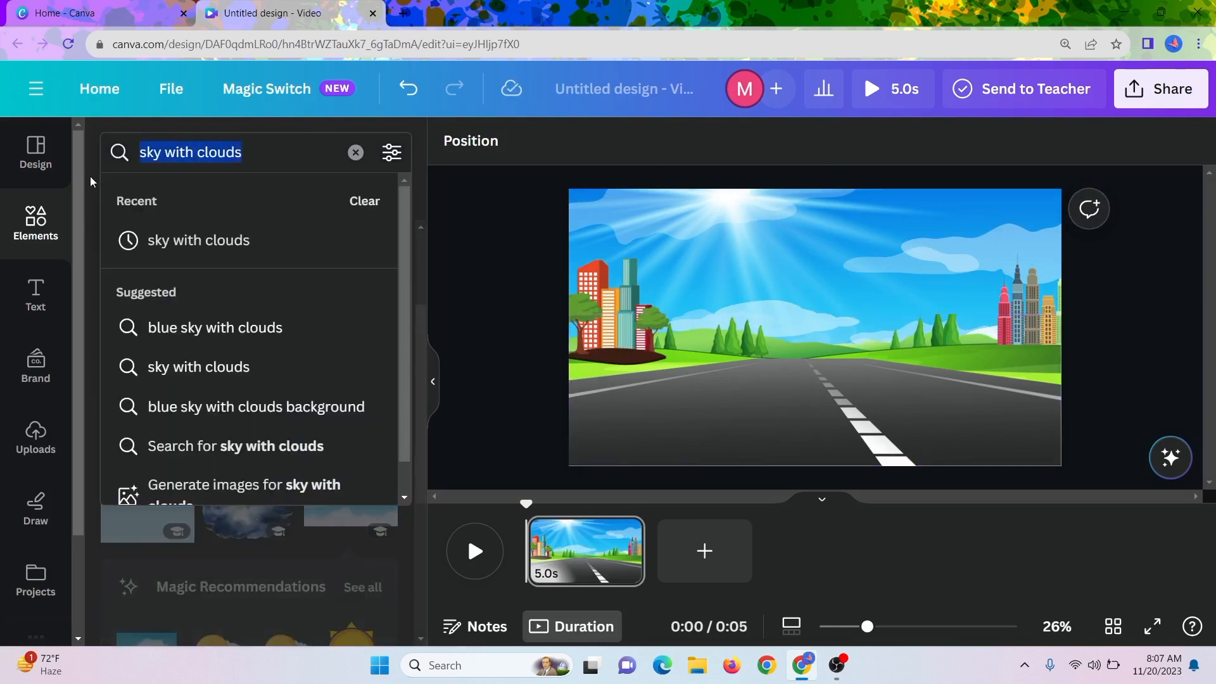
pyautogui.write('school')
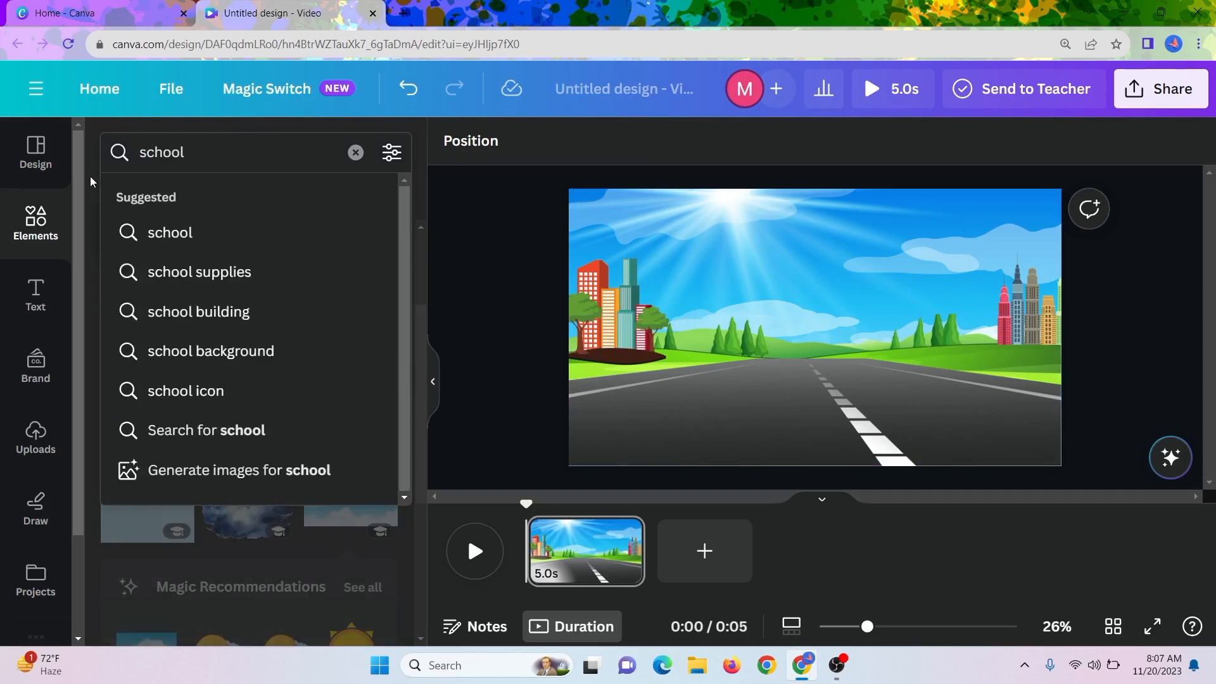
pyautogui.write(' bus')
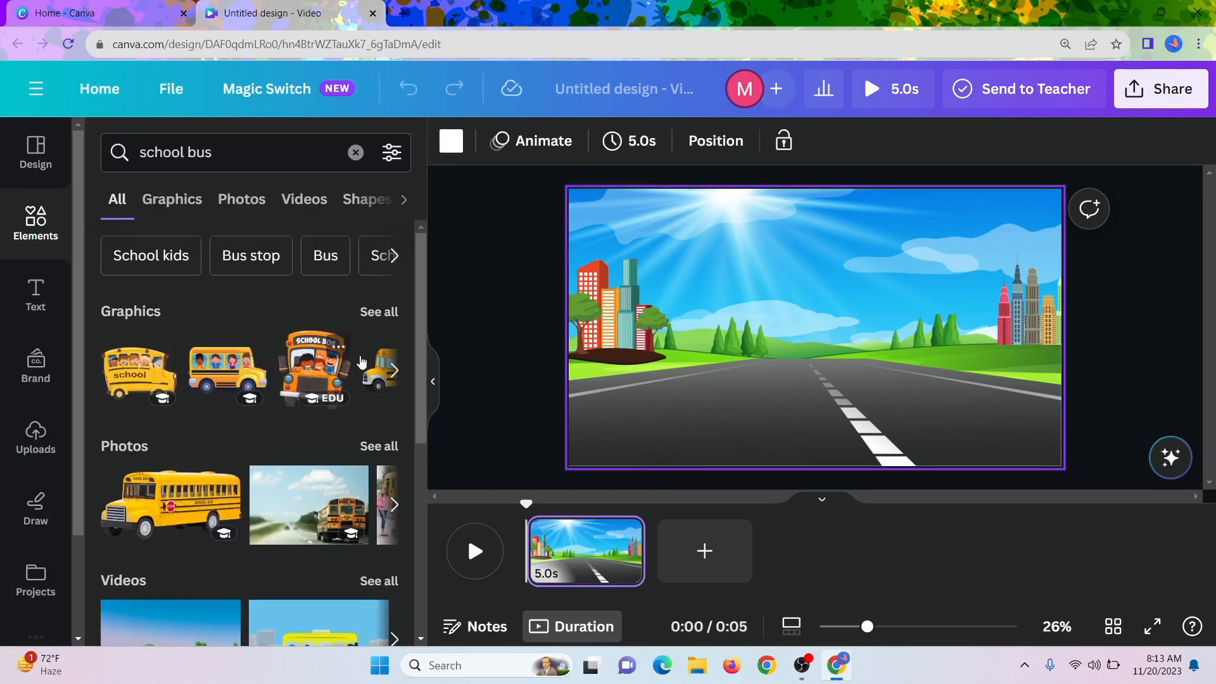
pyautogui.click(380, 313)
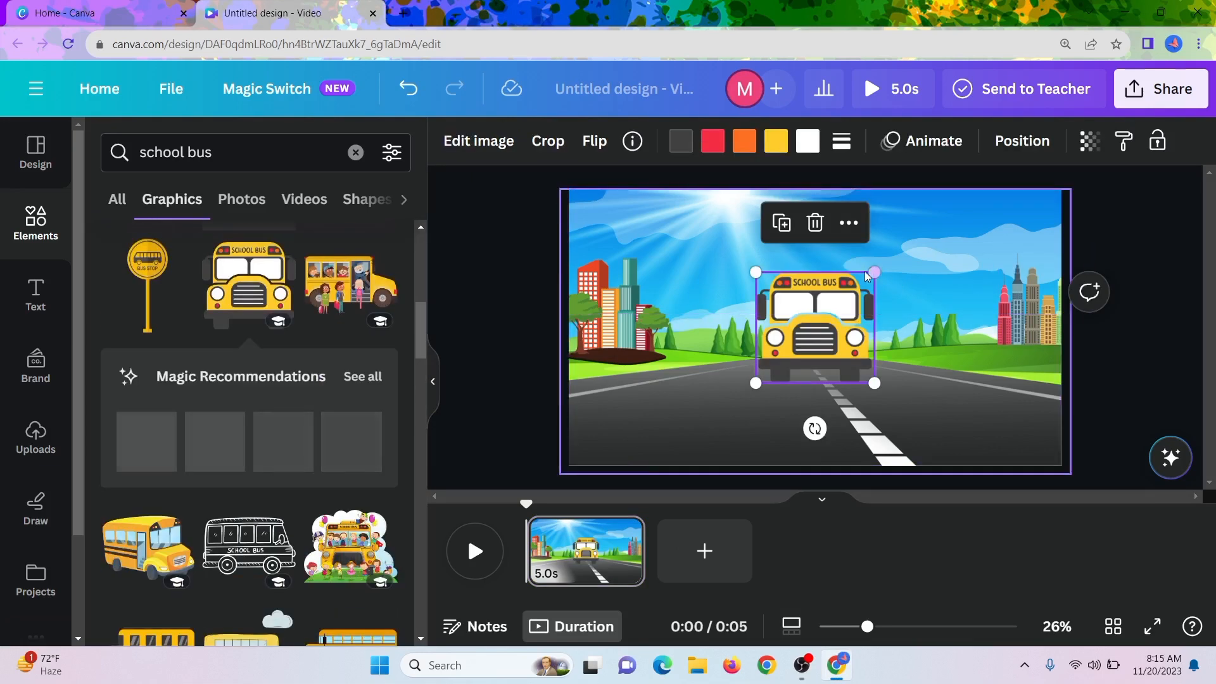
# Enlarge the front-view school bus and centre it over the far end of the road.
pyautogui.moveTo(874, 272); pyautogui.dragTo(897, 240)
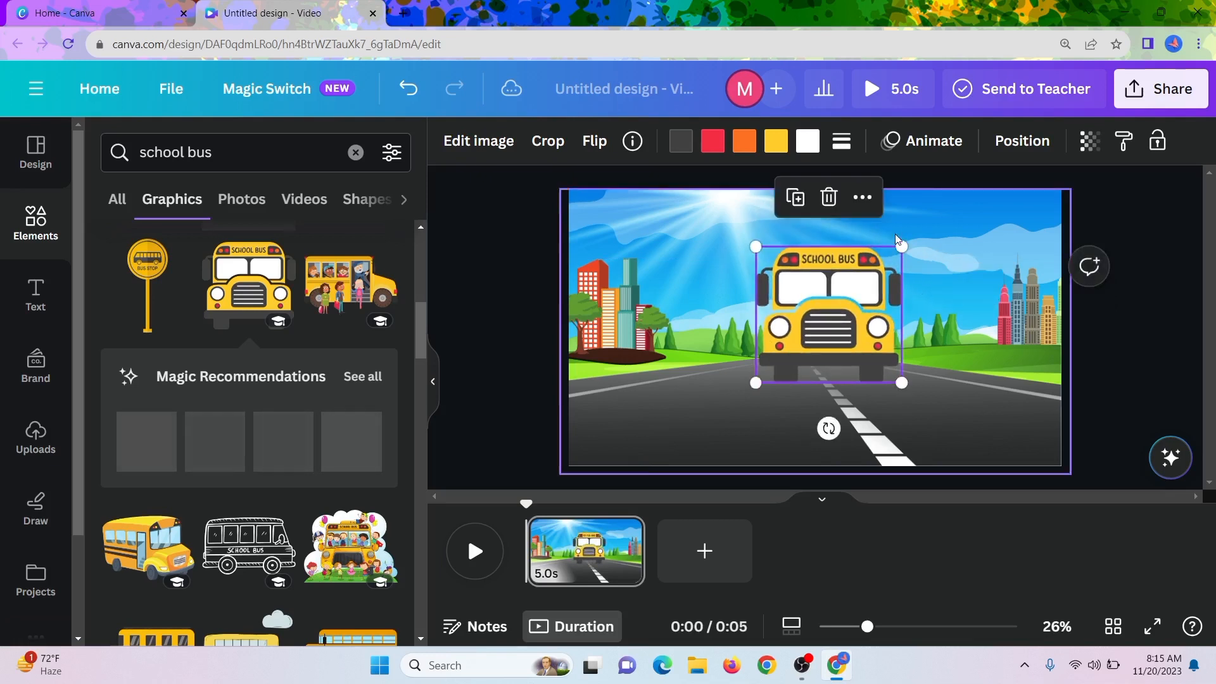
pyautogui.moveTo(822, 285); pyautogui.dragTo(796, 293)
pyautogui.moveTo(742, 245); pyautogui.dragTo(729, 235)
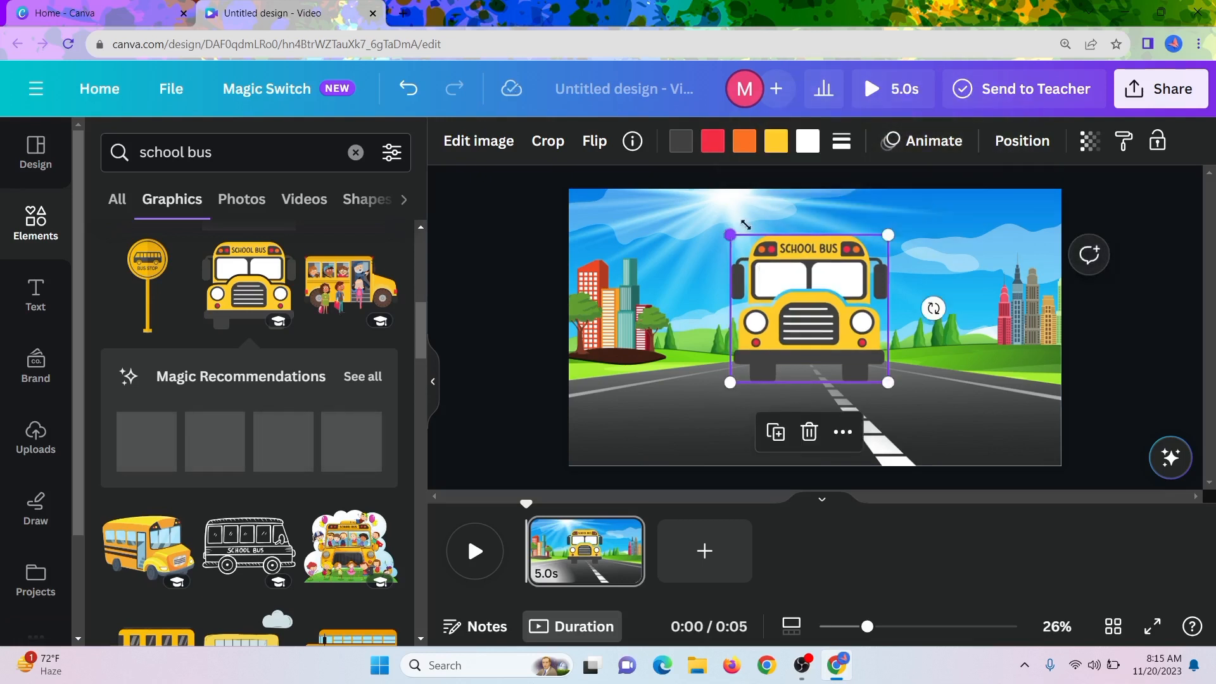
# Create a custom motion path that moves the school bus diagonally down and to the right along the road.
pyautogui.click(751, 215)
pyautogui.click(811, 318)
pyautogui.click(922, 150)
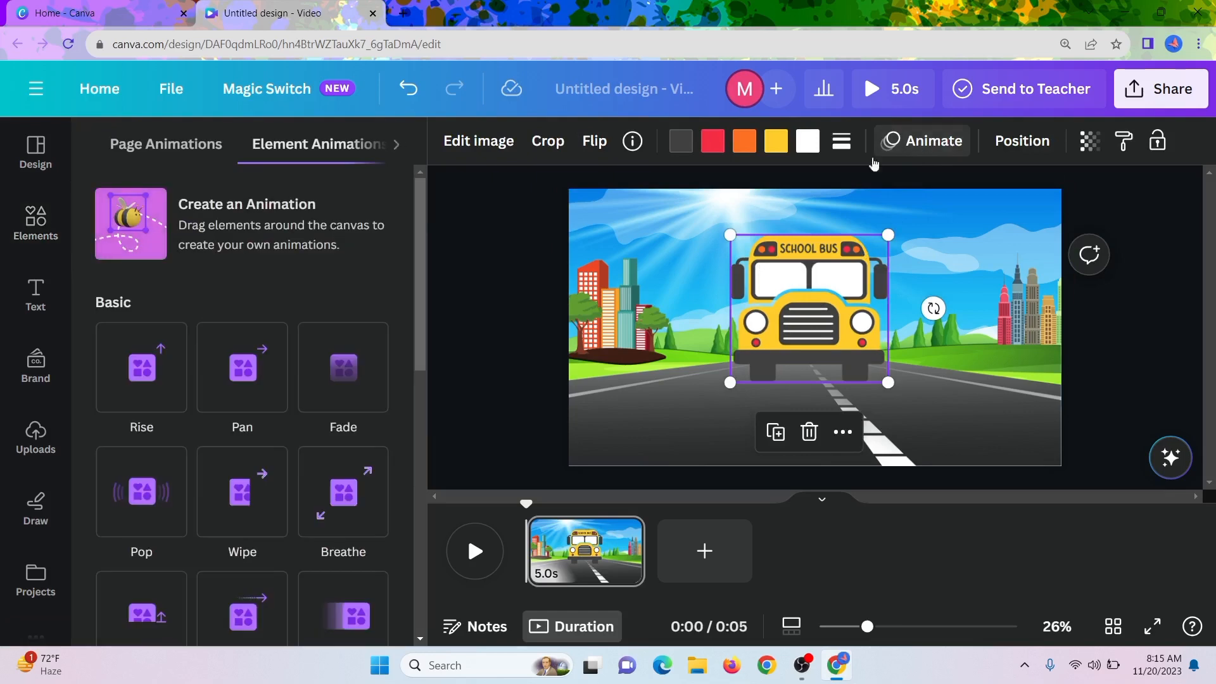
pyautogui.click(144, 230)
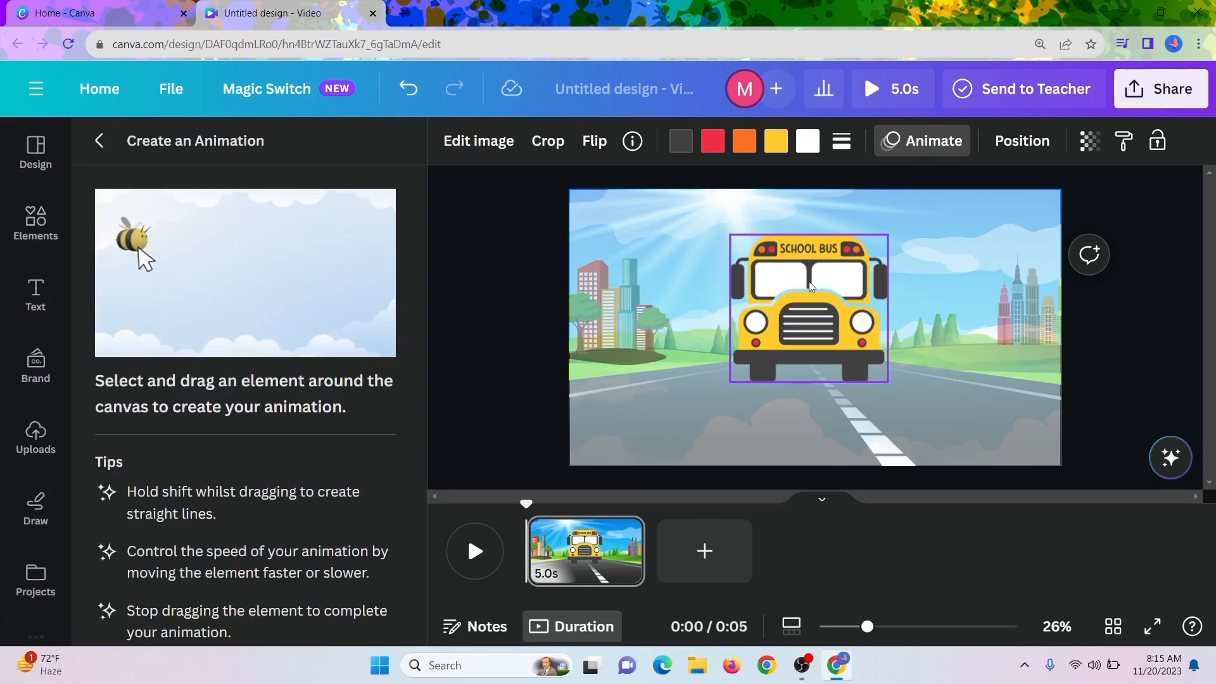
pyautogui.moveTo(809, 285); pyautogui.dragTo(895, 380)
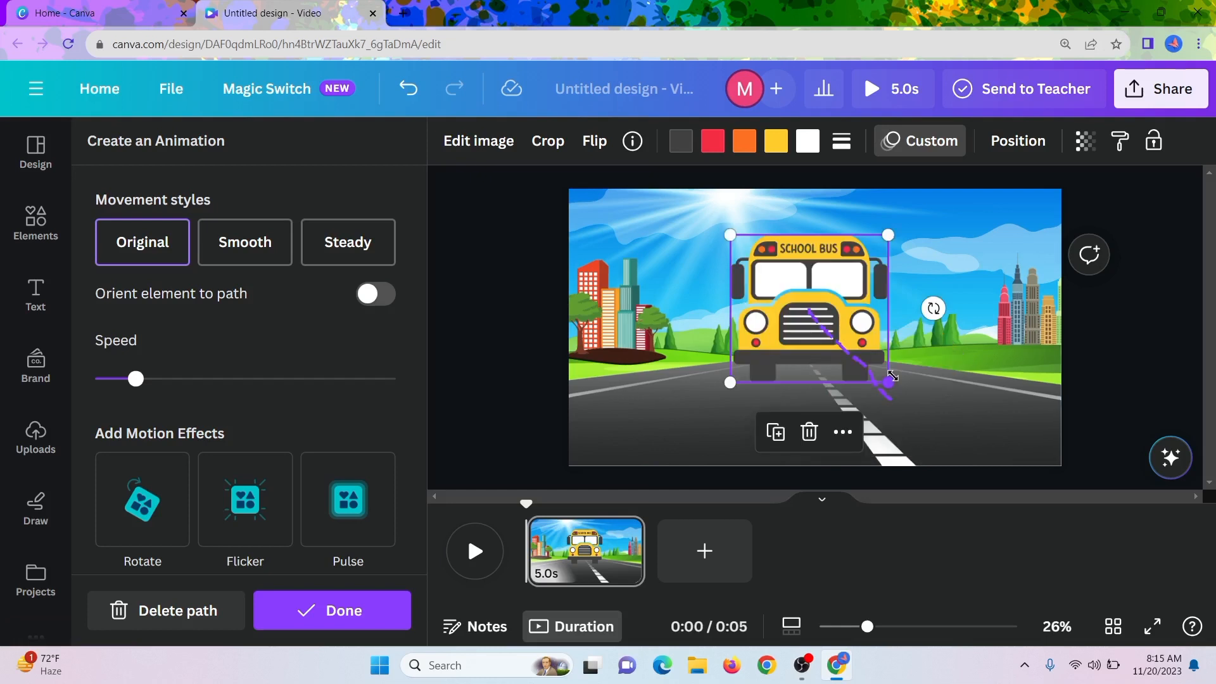
pyautogui.click(499, 309)
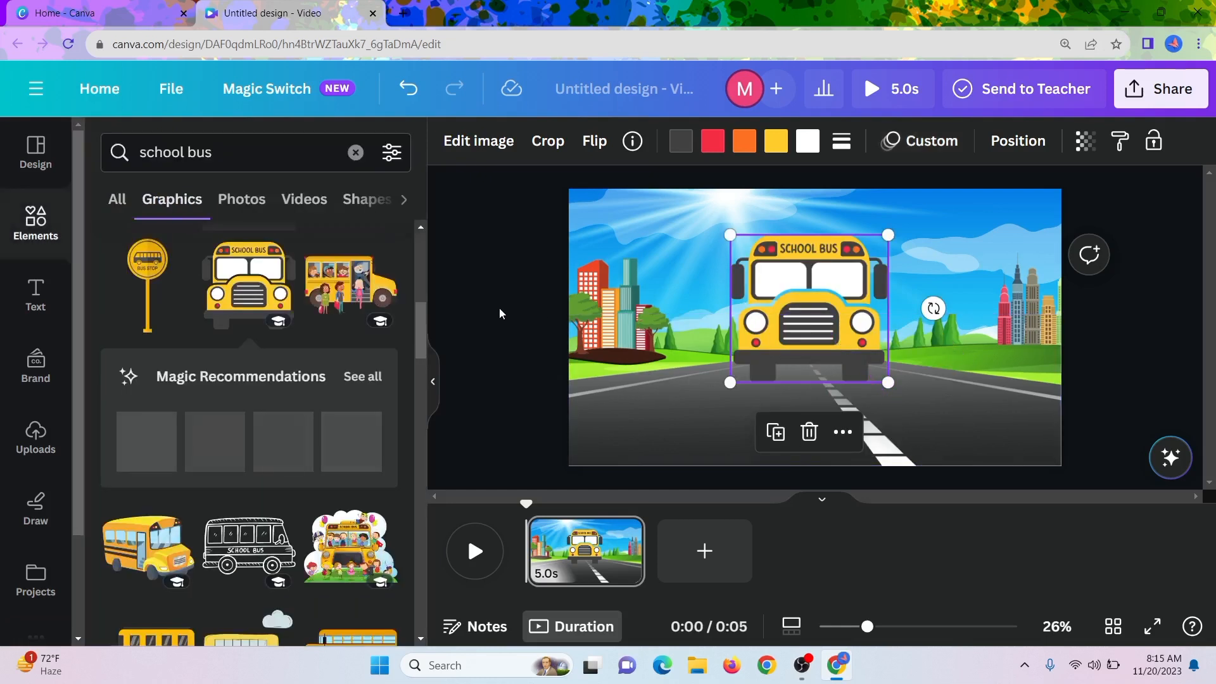
pyautogui.click(1119, 358)
# Search the graphics for "car", insert the red car with exhaust smoke and place it partly outside the page's left edge.
pyautogui.moveTo(230, 152); pyautogui.dragTo(153, 157)
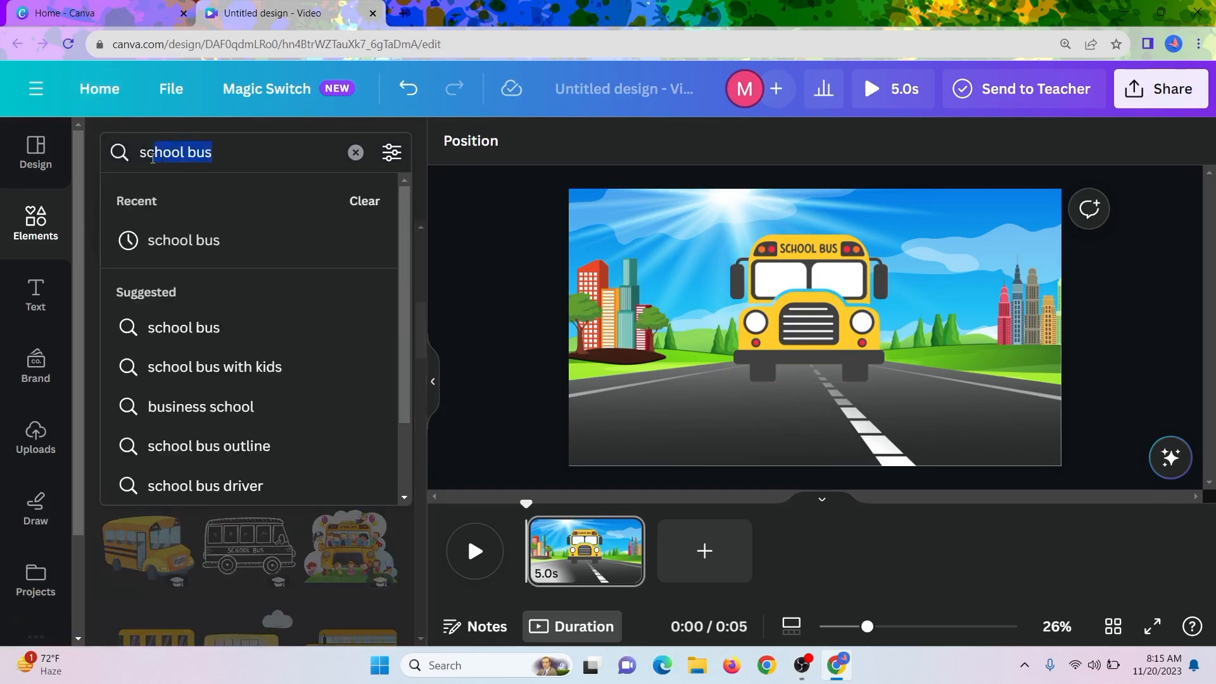
pyautogui.write('car')
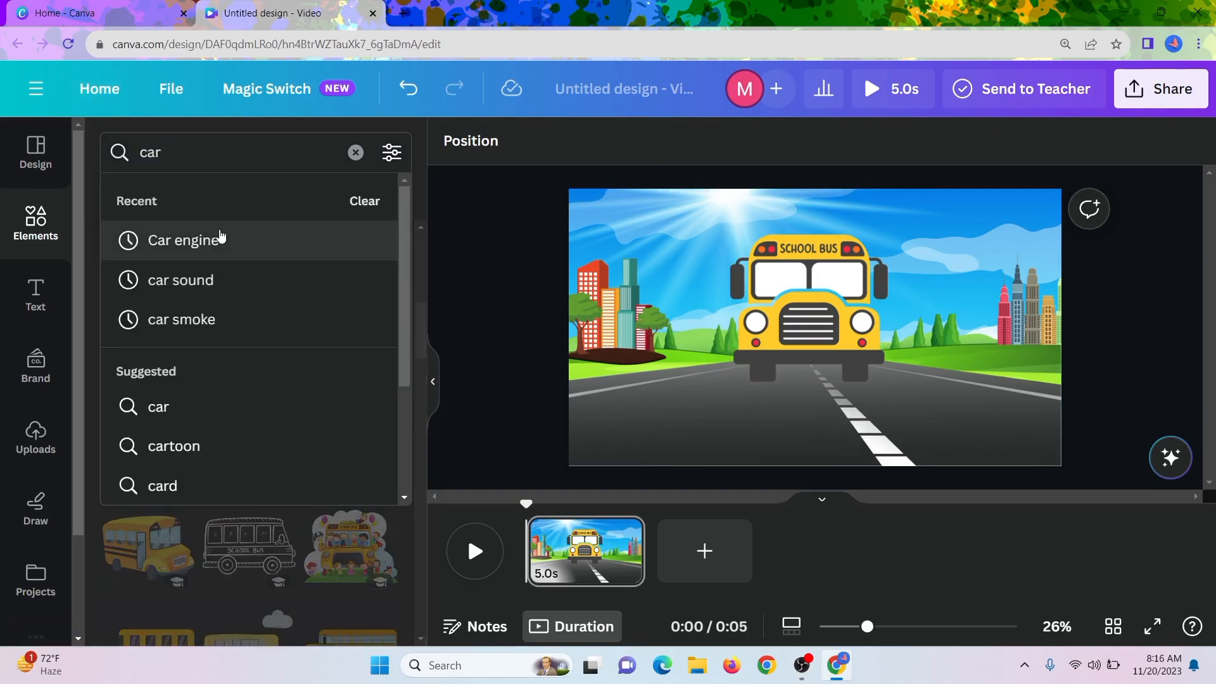
pyautogui.press('Return')
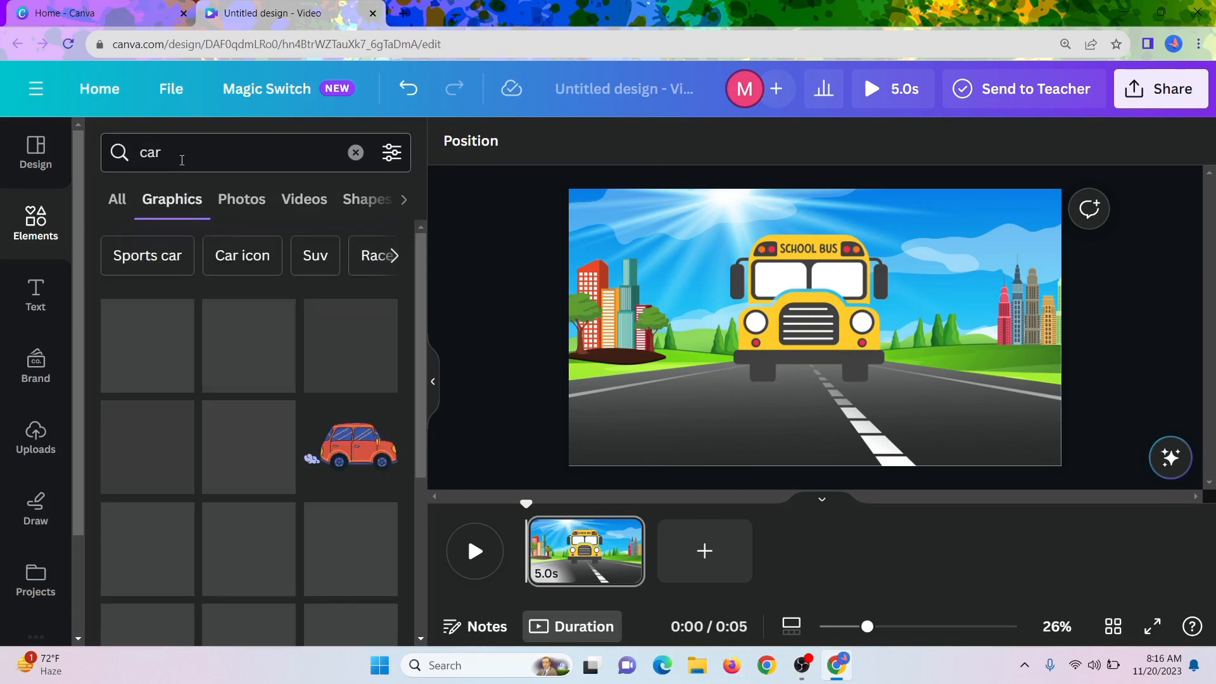
pyautogui.click(340, 446)
pyautogui.moveTo(840, 310); pyautogui.dragTo(600, 362)
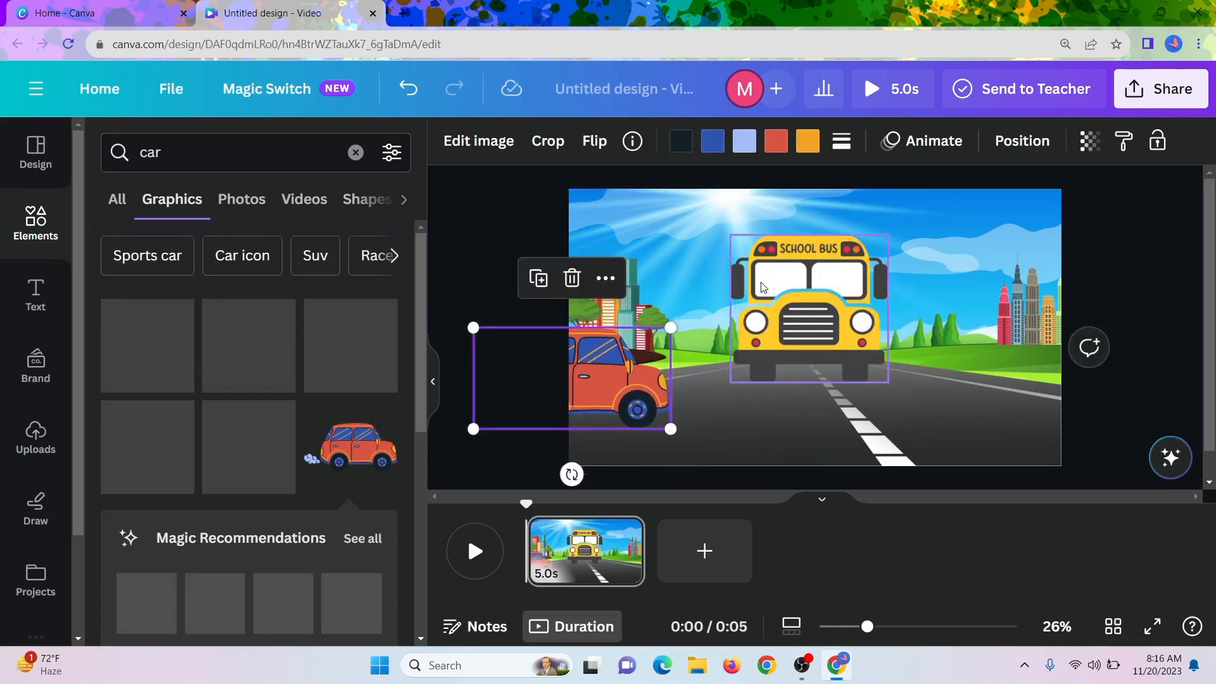
# Create a custom motion path that drives the red car horizontally to the right, toward the middle of the road.
pyautogui.click(915, 141)
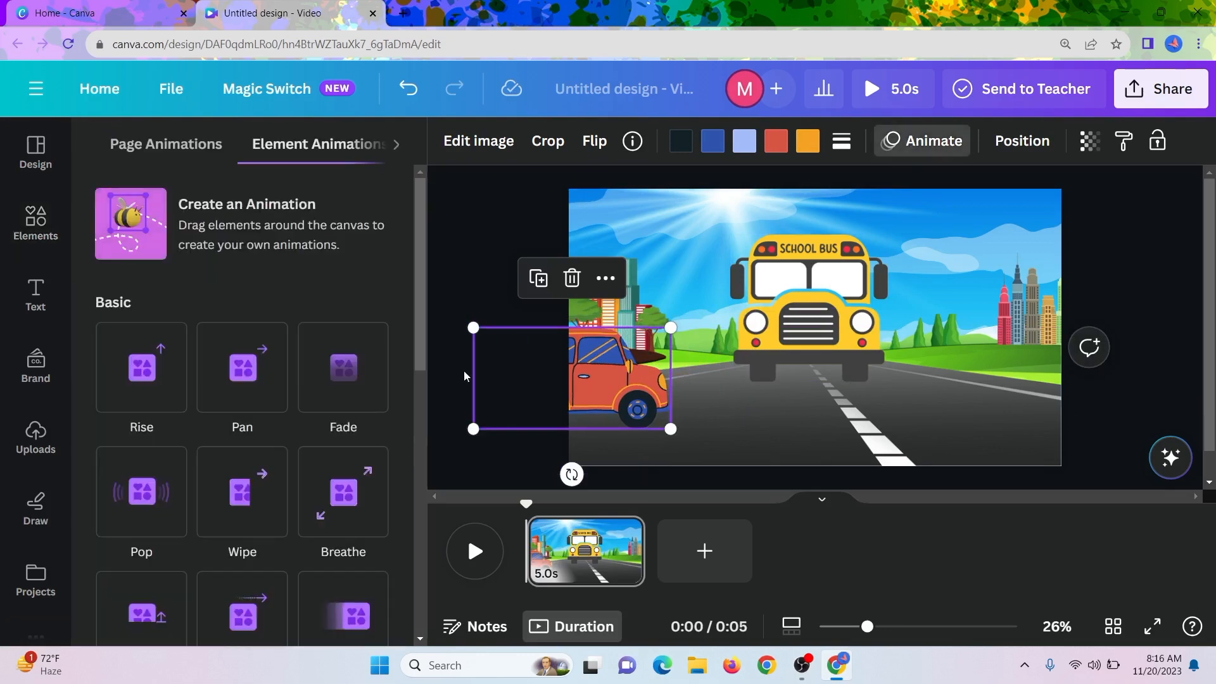
pyautogui.click(250, 230)
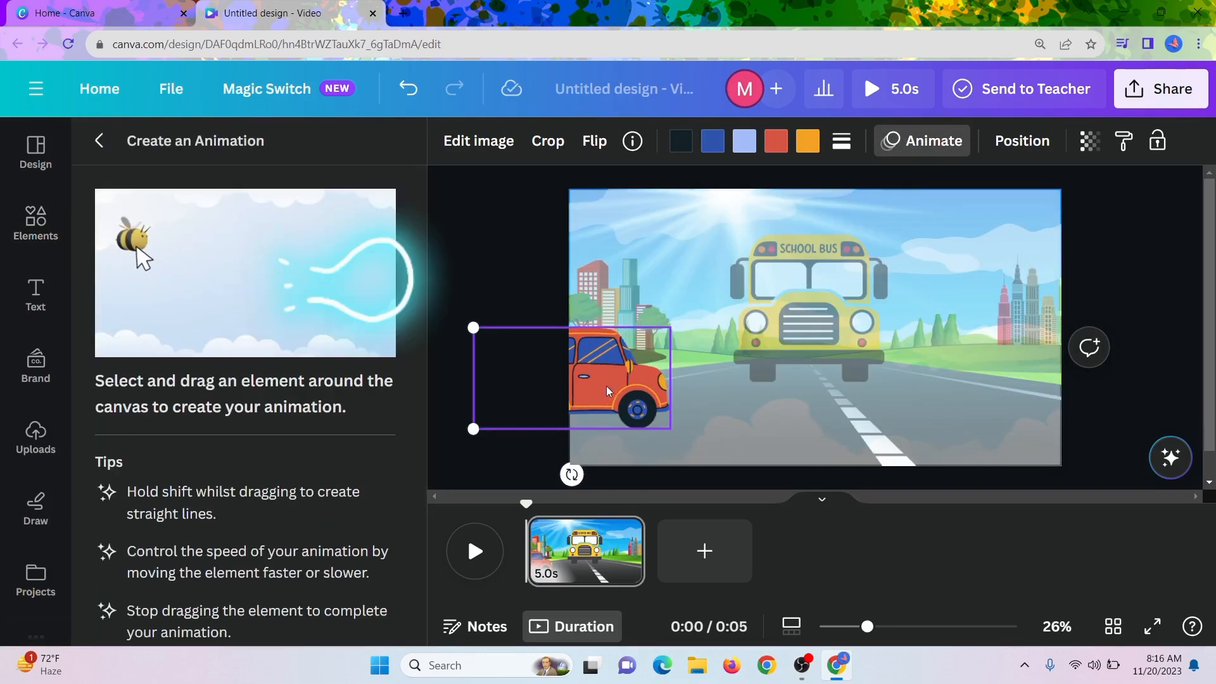
pyautogui.moveTo(607, 386); pyautogui.dragTo(731, 390)
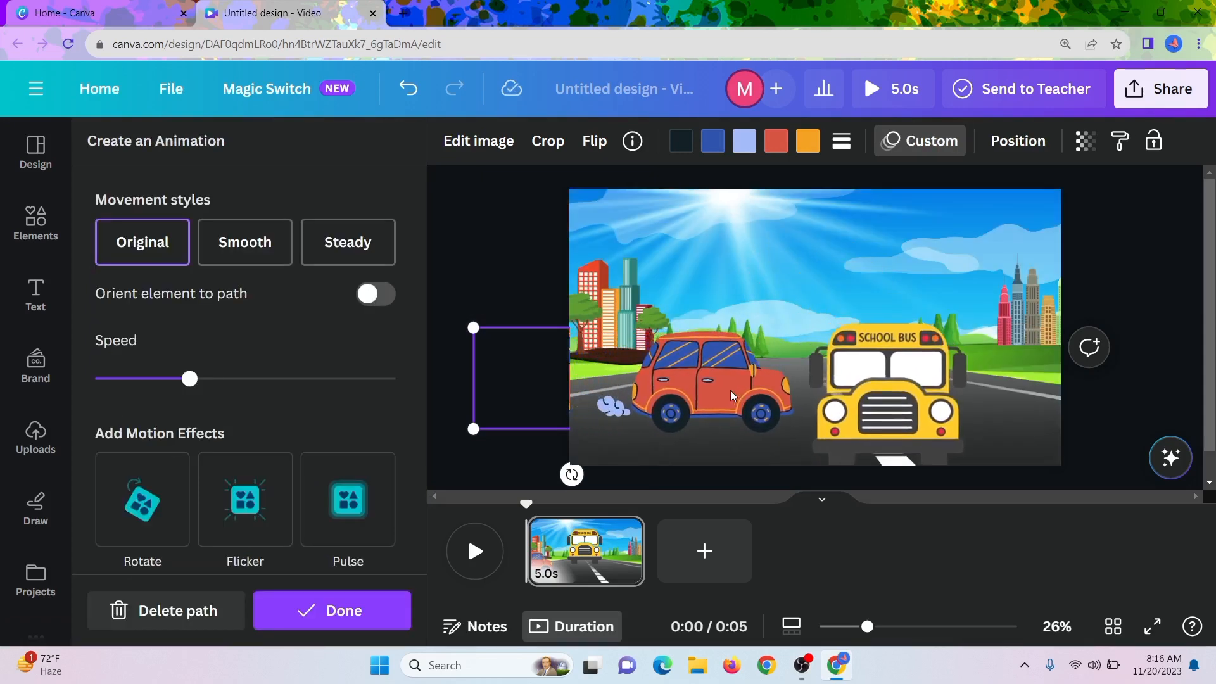
pyautogui.click(493, 245)
pyautogui.click(507, 248)
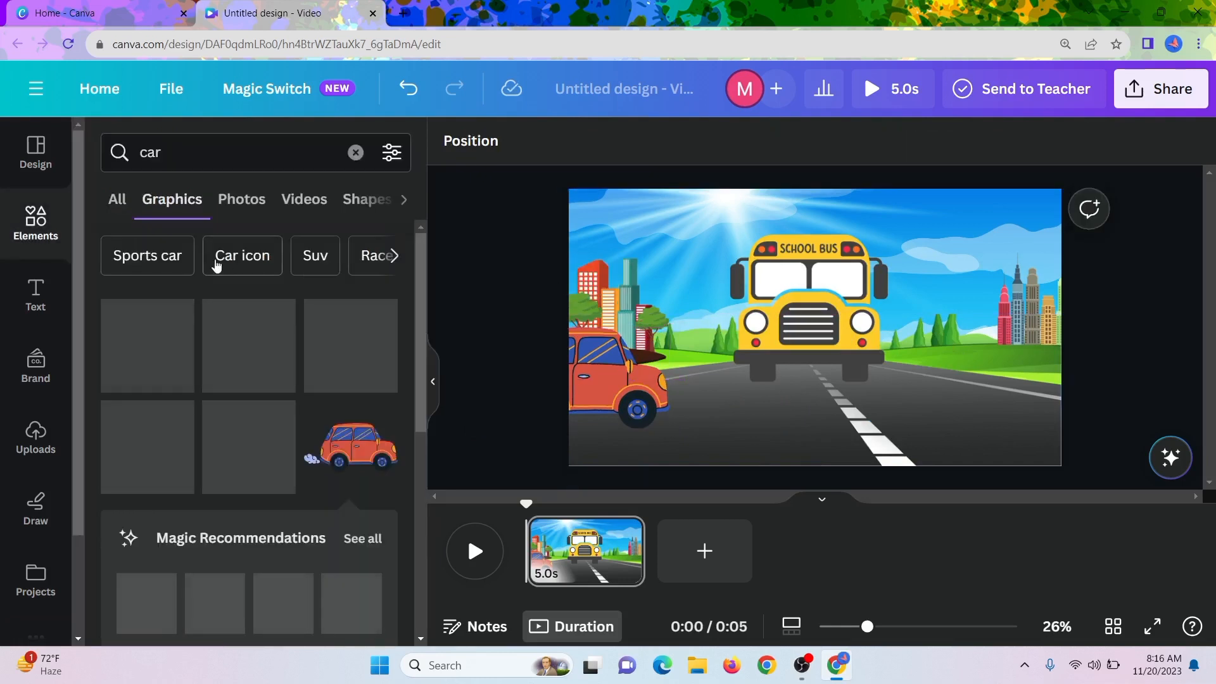
# Search the graphics for "bird" and insert the graphic with four black flying bird silhouettes.
pyautogui.click(137, 154)
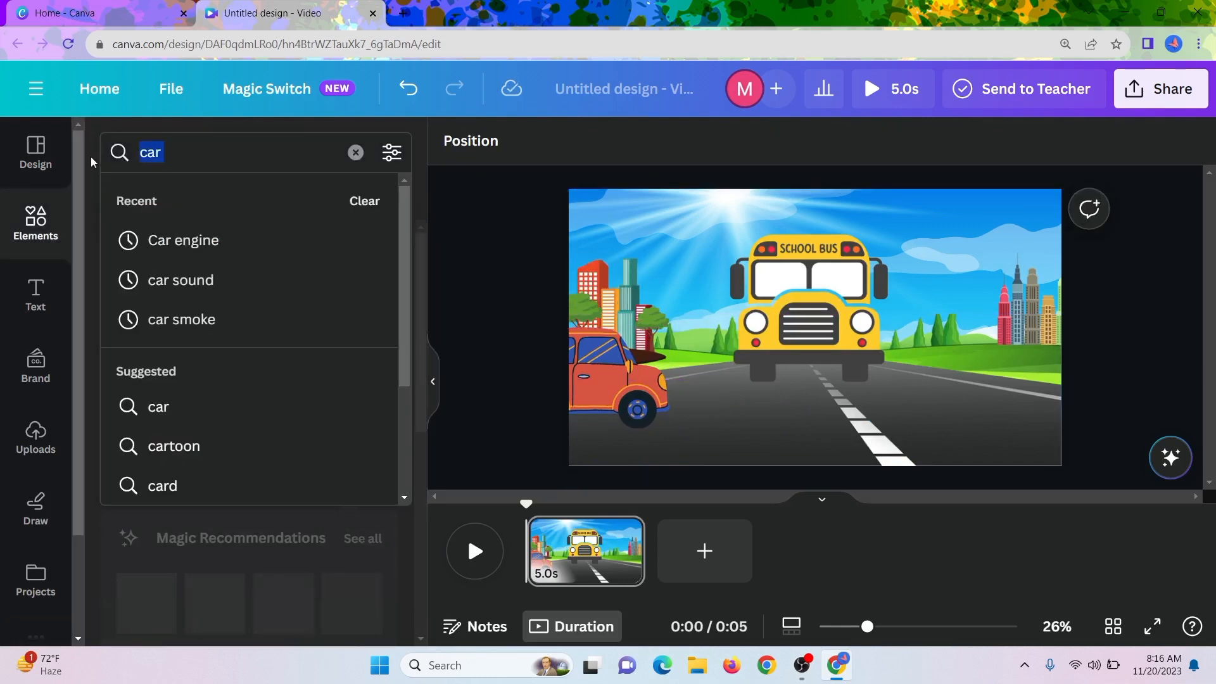
pyautogui.write('bird')
pyautogui.press('Return')
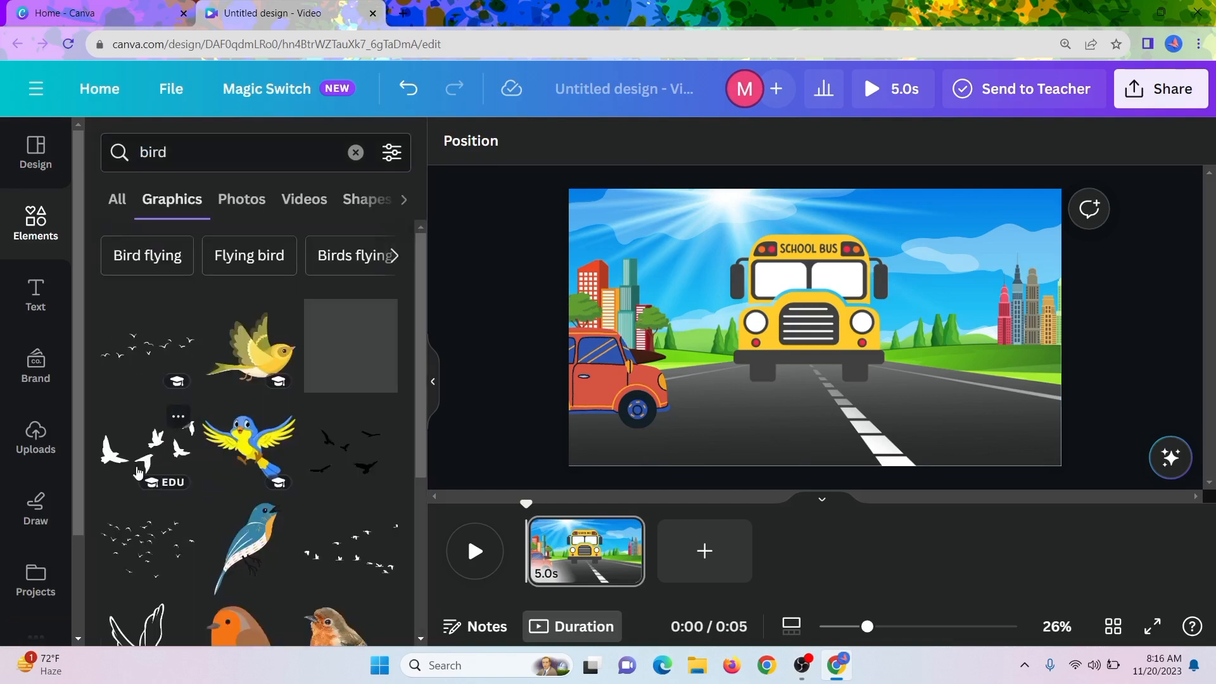
pyautogui.scroll(-1, 367, 421)
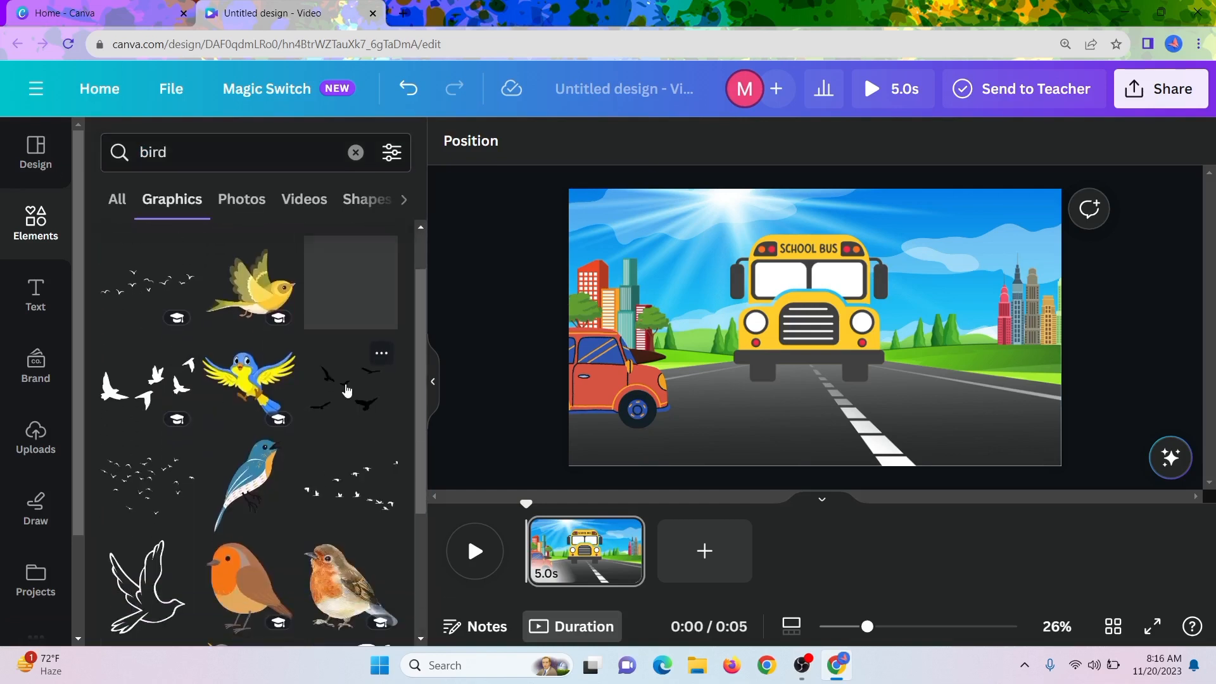
pyautogui.click(347, 390)
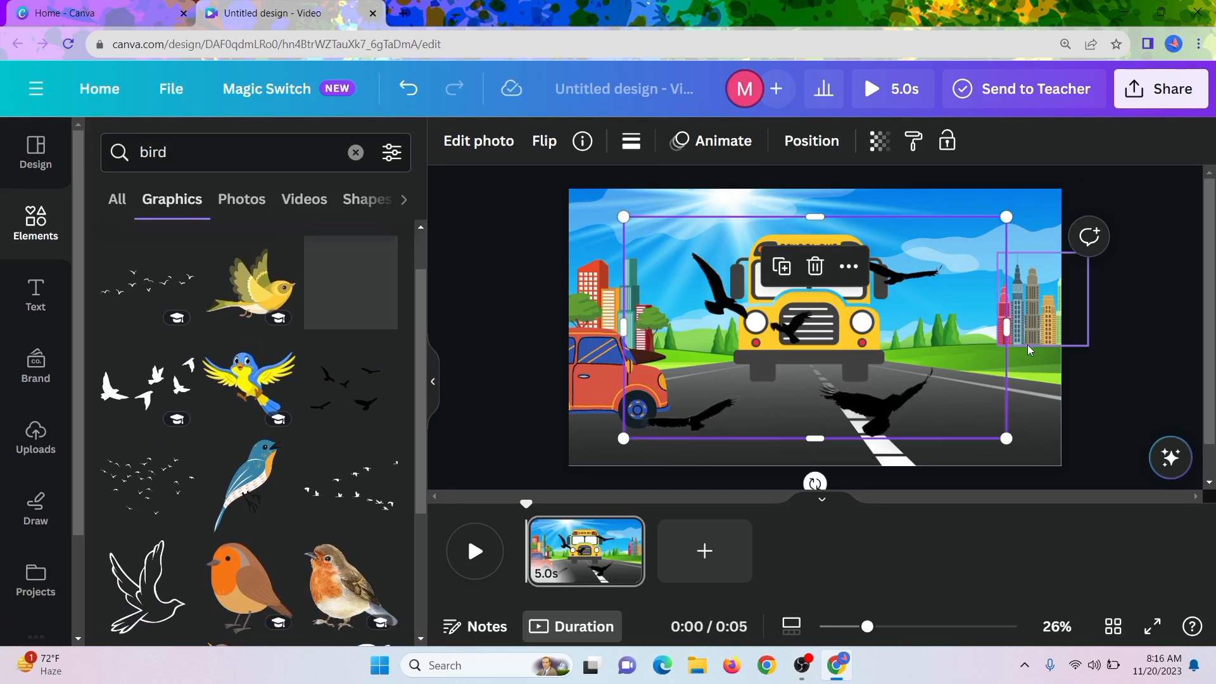
# Shrink the black birds graphic and place it in the sky at the page's upper right corner.
pyautogui.moveTo(1005, 218); pyautogui.dragTo(809, 330)
pyautogui.moveTo(703, 388); pyautogui.dragTo(960, 237)
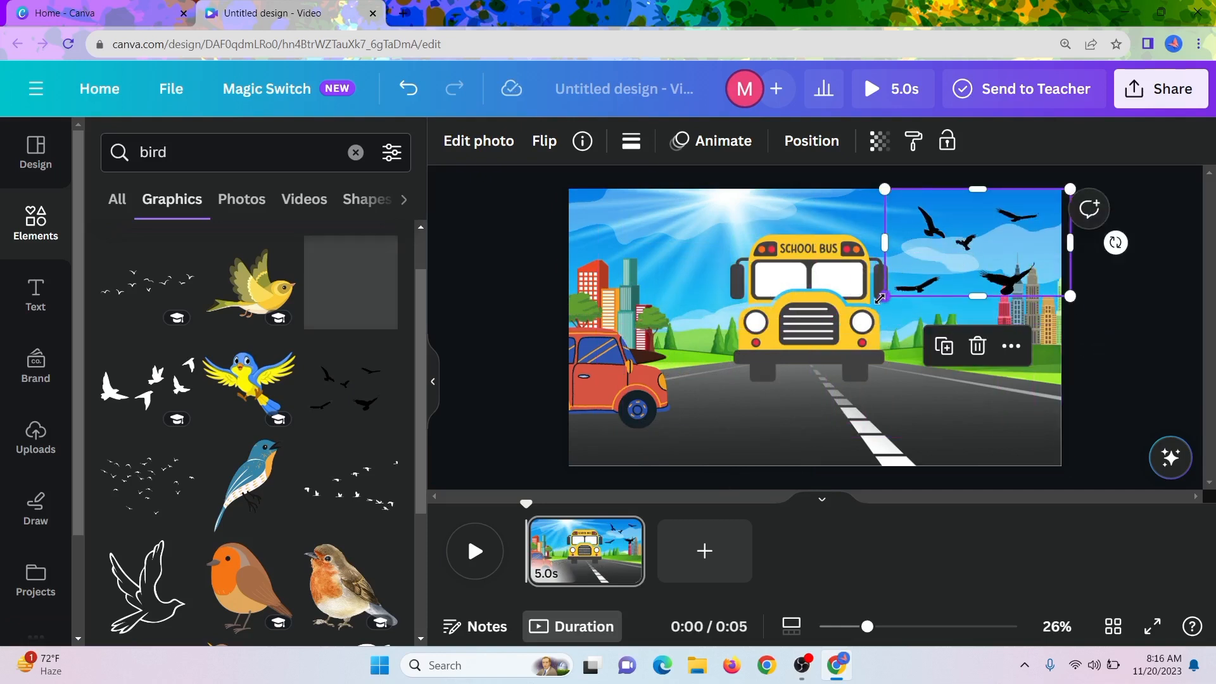
pyautogui.moveTo(880, 297); pyautogui.dragTo(948, 255)
pyautogui.click(932, 356)
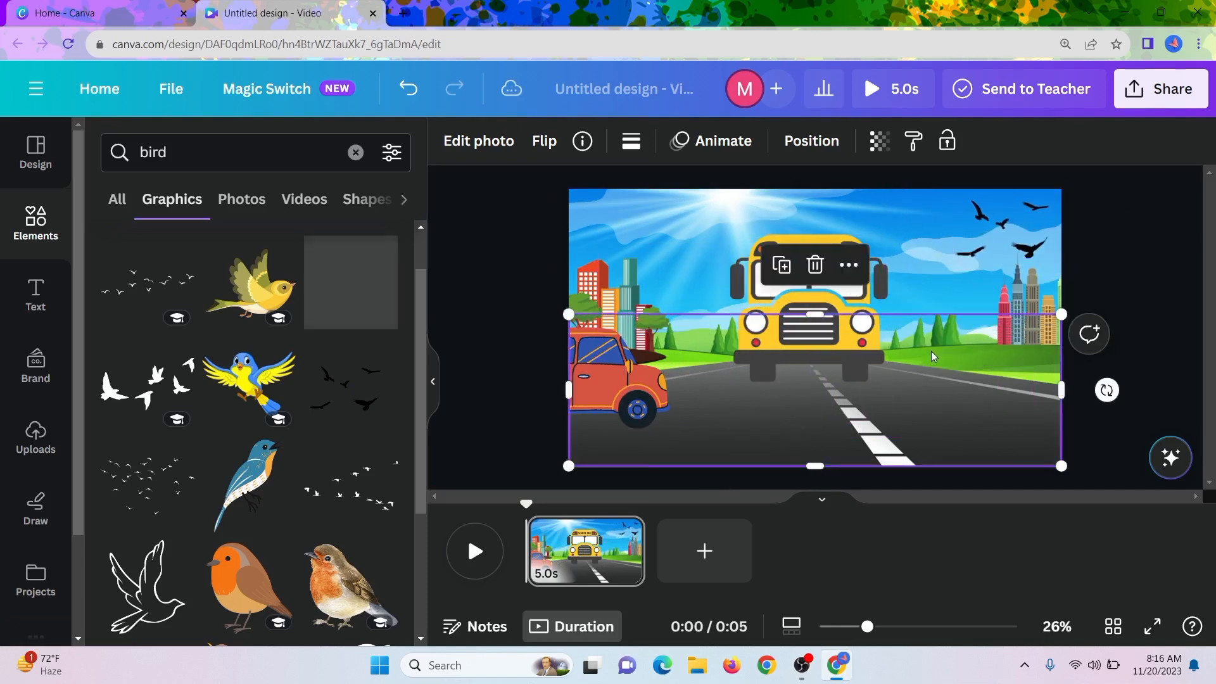
# Create a custom motion path that flies the birds to the right beyond the page edge, using the Smooth movement style.
pyautogui.click(992, 220)
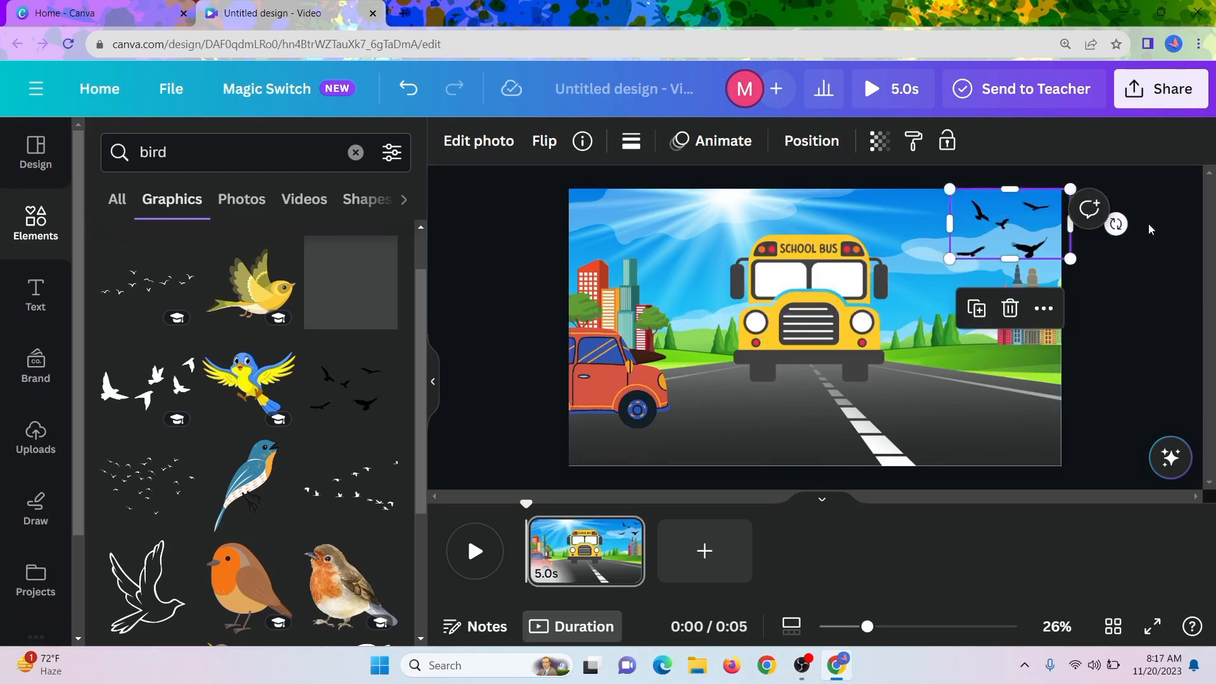
pyautogui.click(713, 142)
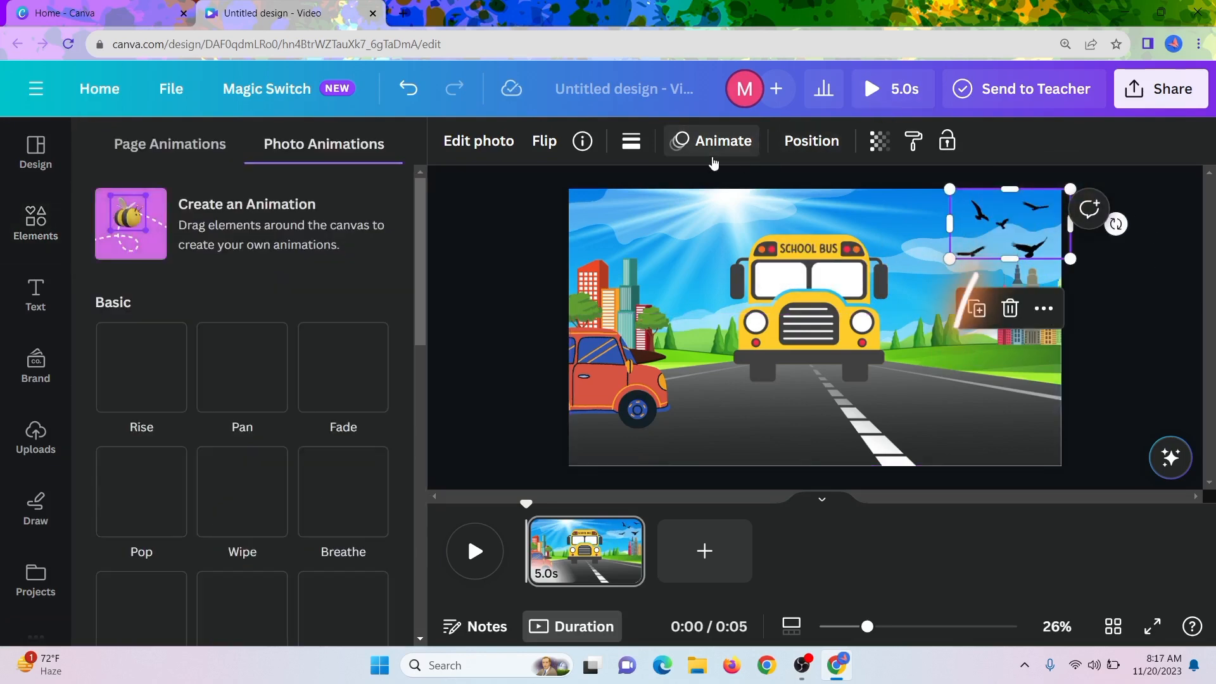
pyautogui.click(130, 227)
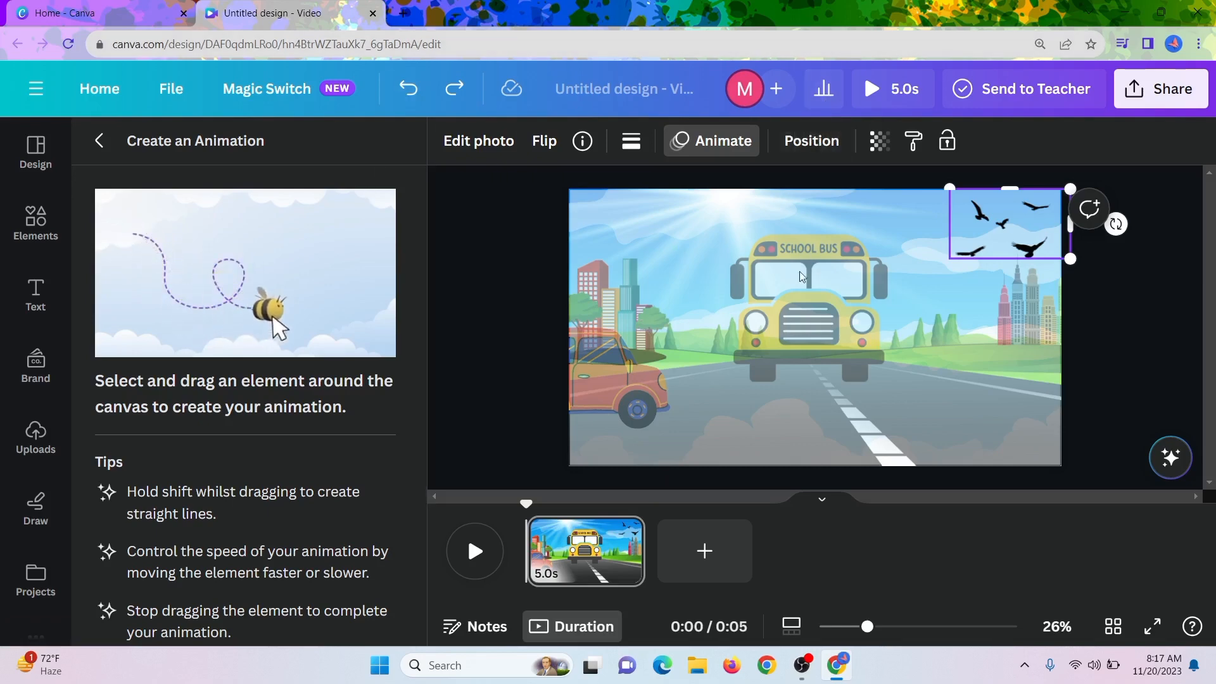
pyautogui.moveTo(965, 249); pyautogui.dragTo(993, 234)
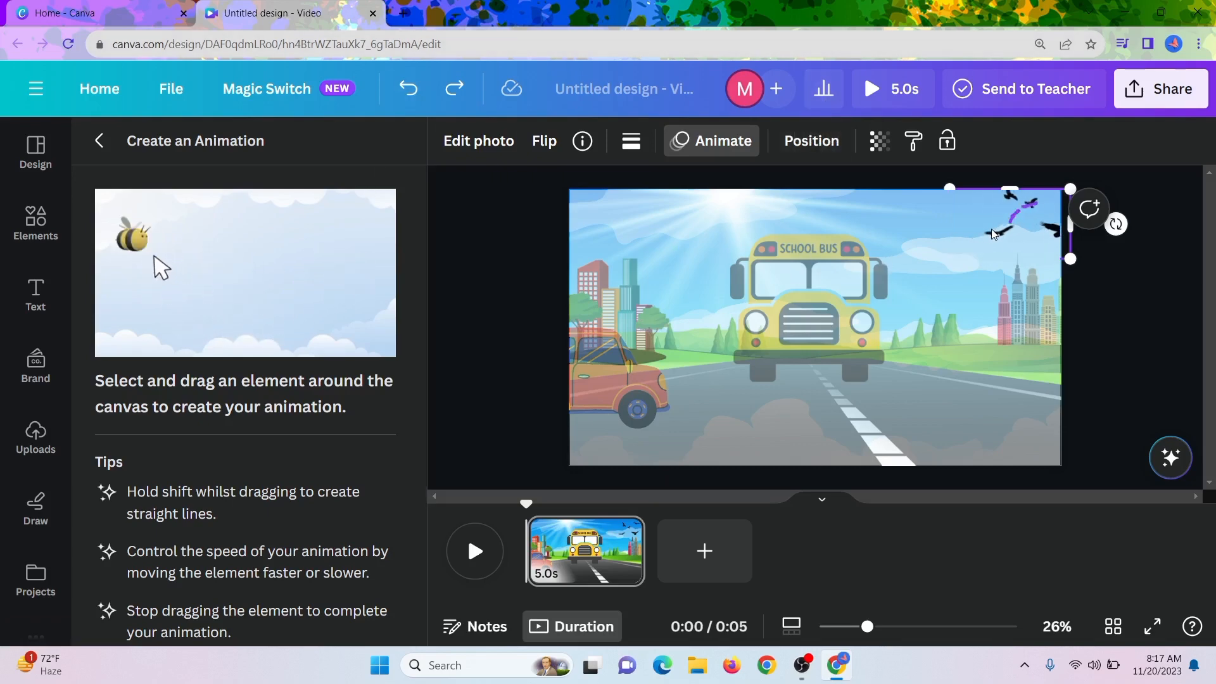
pyautogui.moveTo(1087, 234); pyautogui.dragTo(1088, 236)
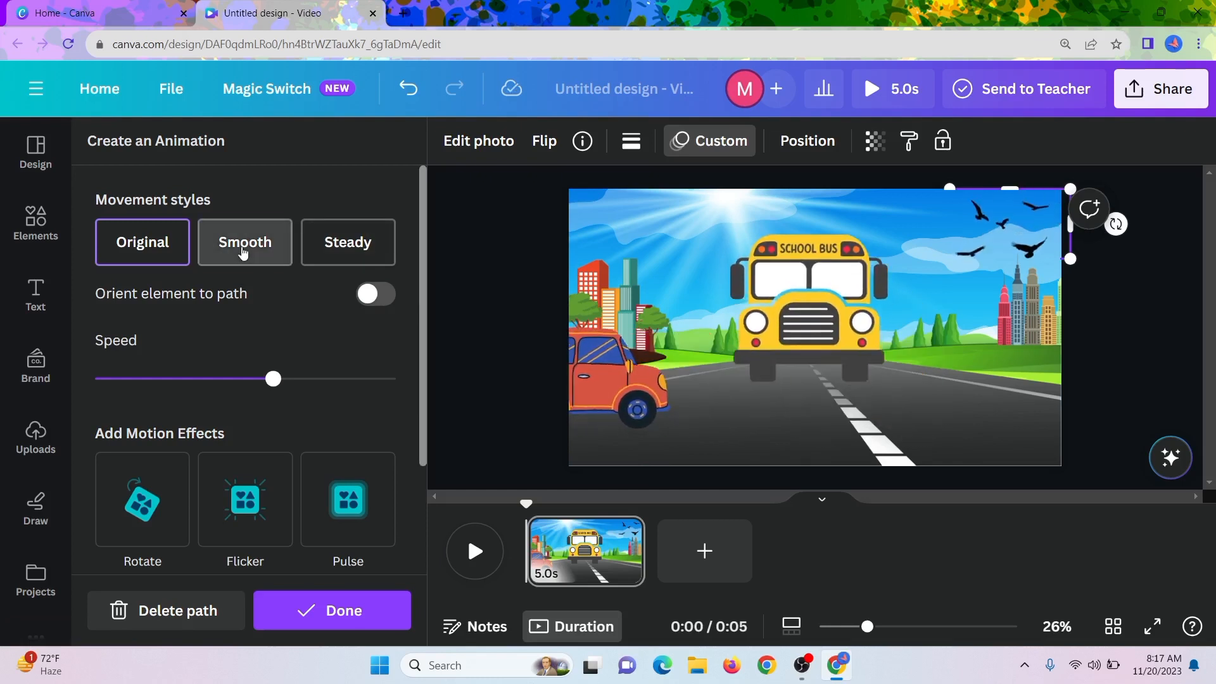
pyautogui.click(245, 249)
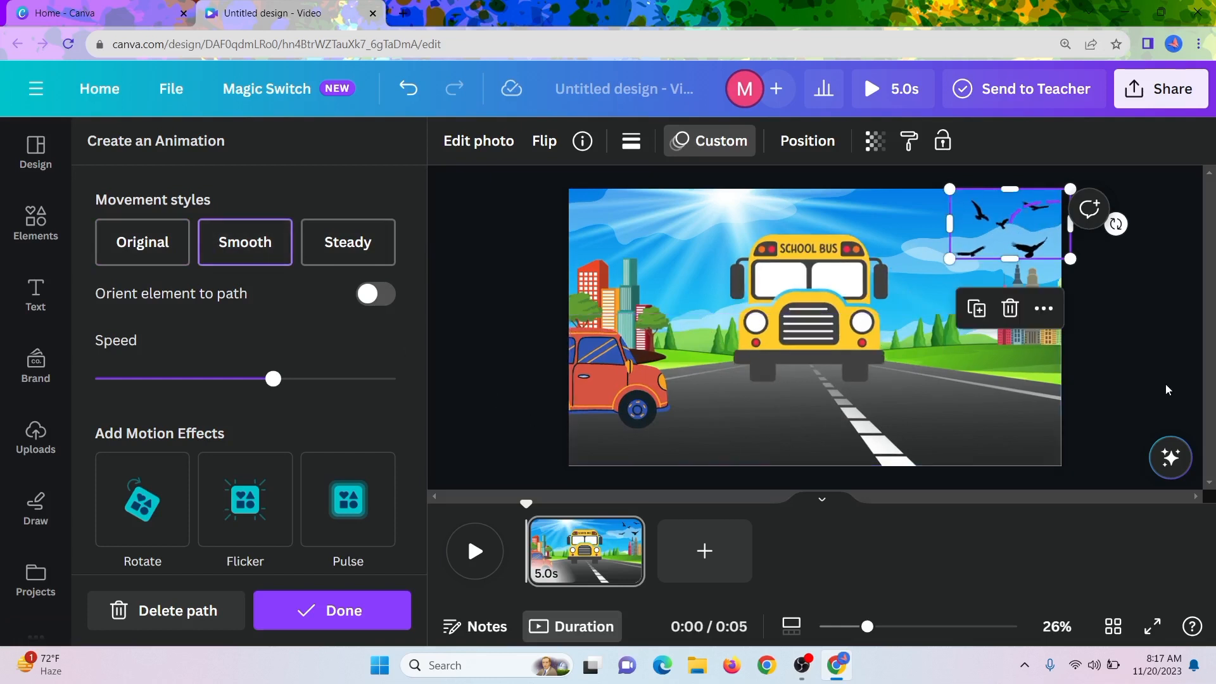
pyautogui.click(1092, 349)
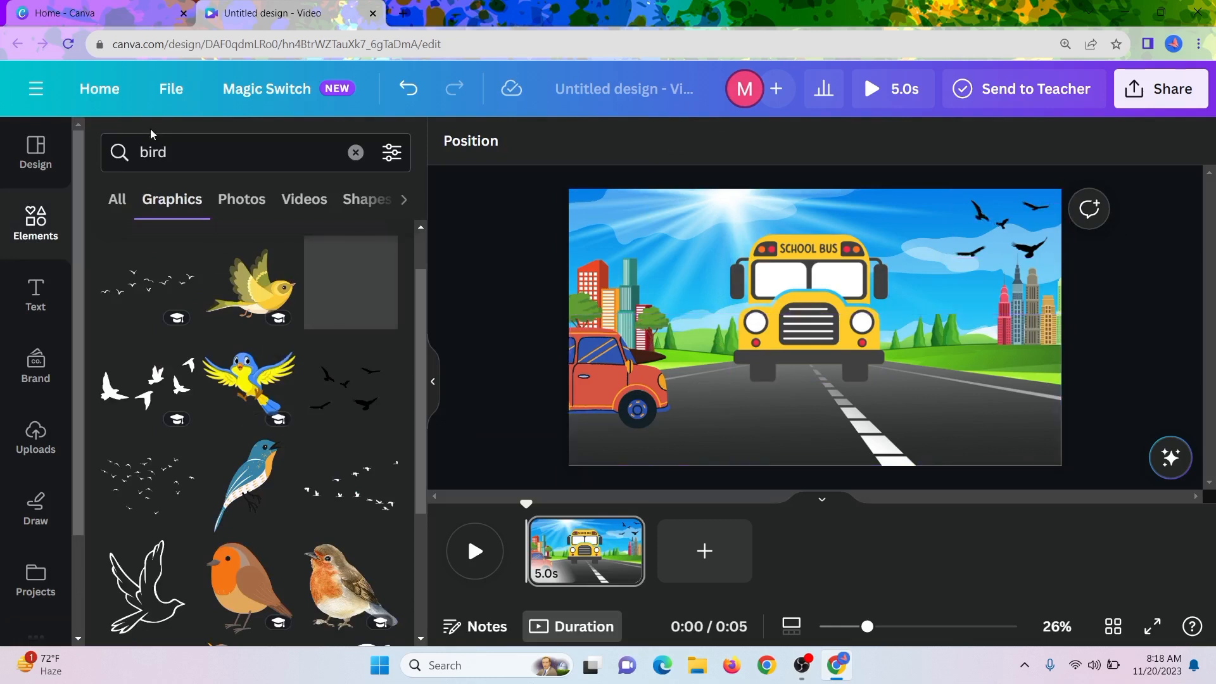
# Search the graphics for "a boy is walking" and insert the walking figure in teal clothes with a backpack.
pyautogui.click(193, 167)
pyautogui.press('BackSpace')
pyautogui.press('BackSpace')
pyautogui.press('BackSpace')
pyautogui.press('BackSpace')
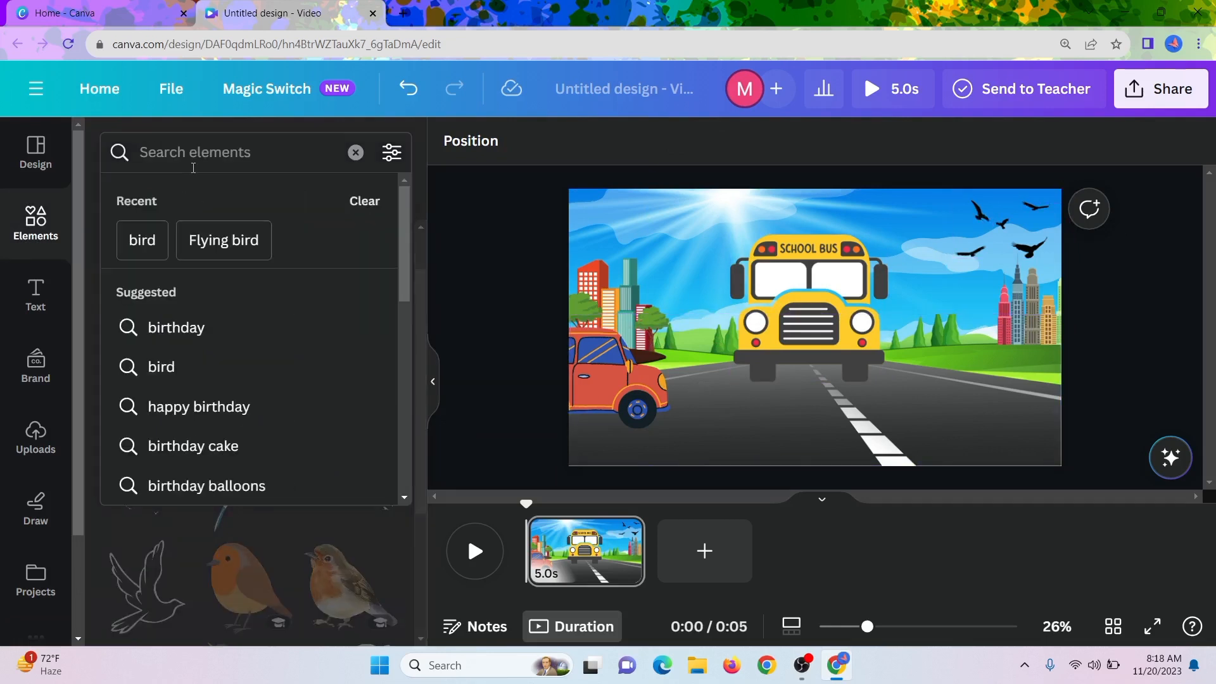
pyautogui.write('a boy')
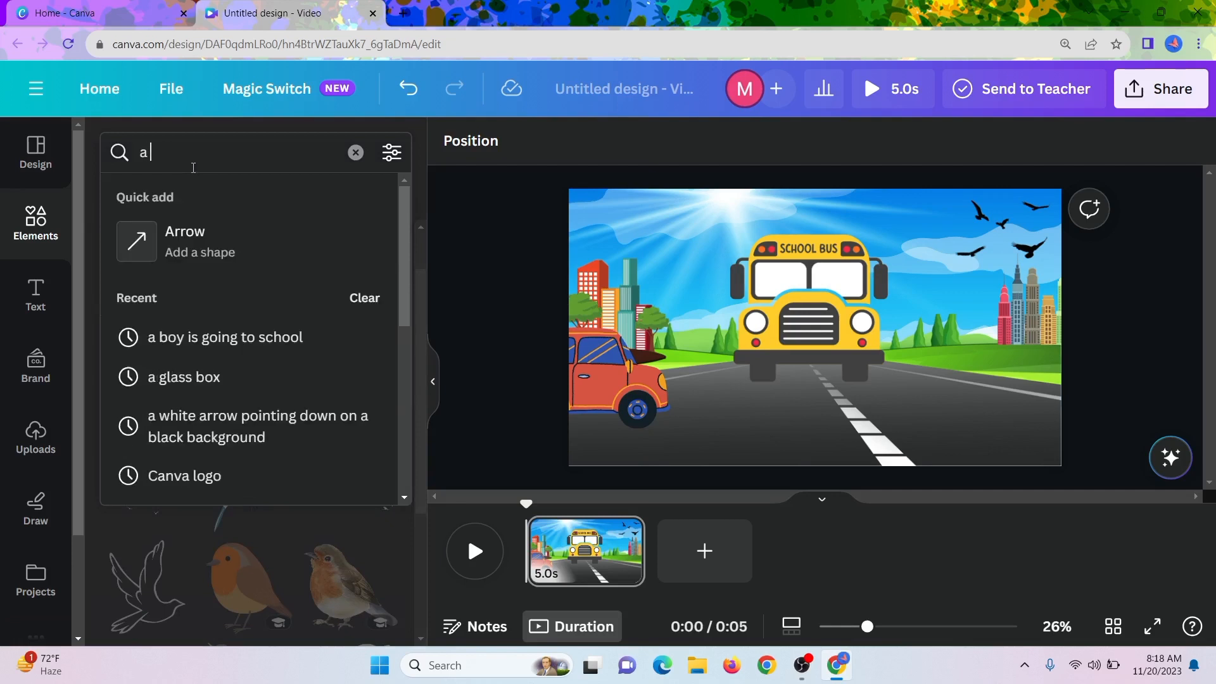
pyautogui.press('Return')
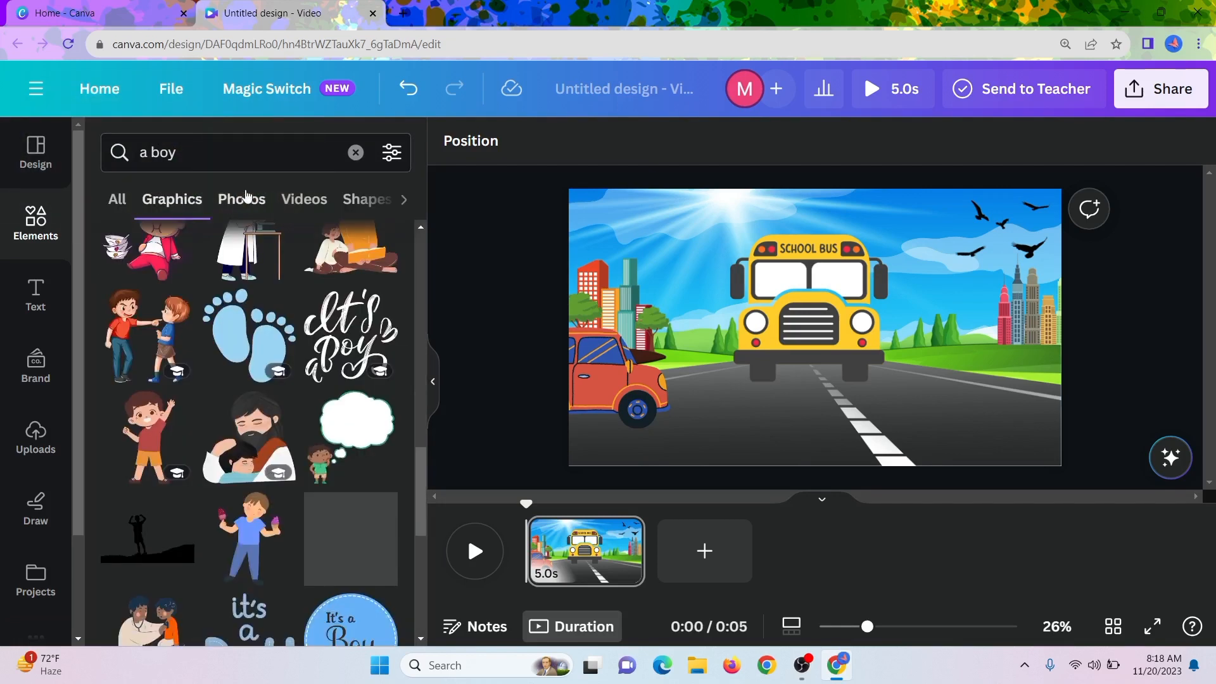
pyautogui.click(233, 153)
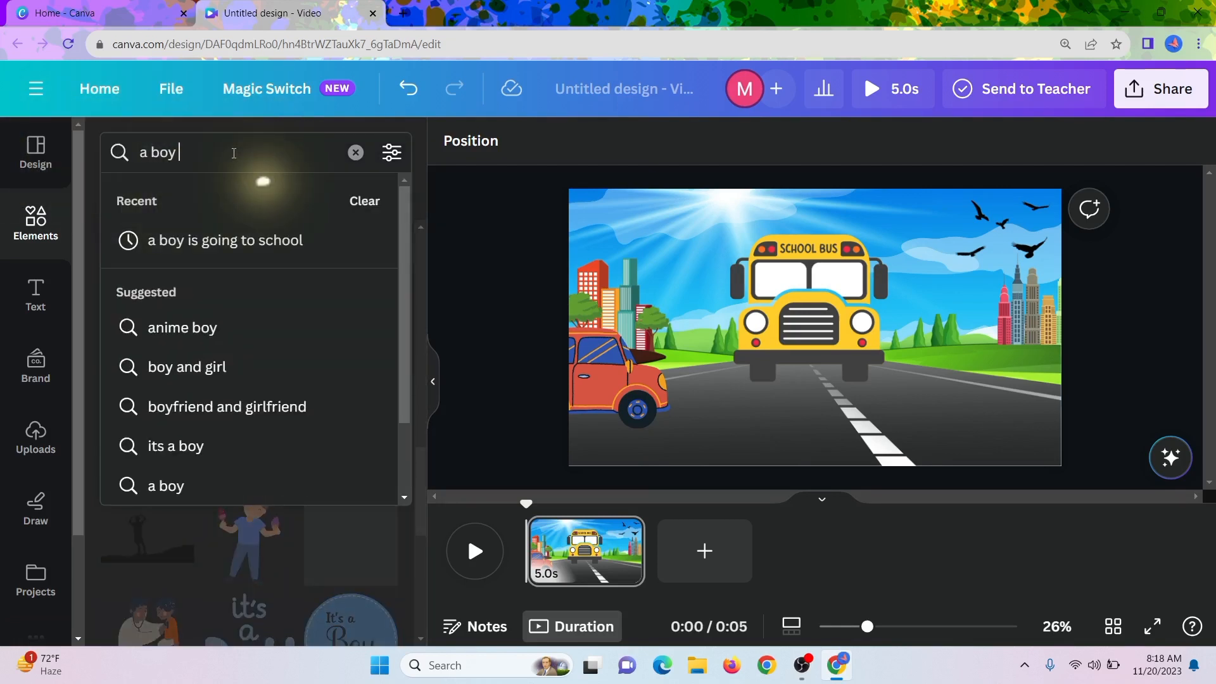
pyautogui.write('is walking')
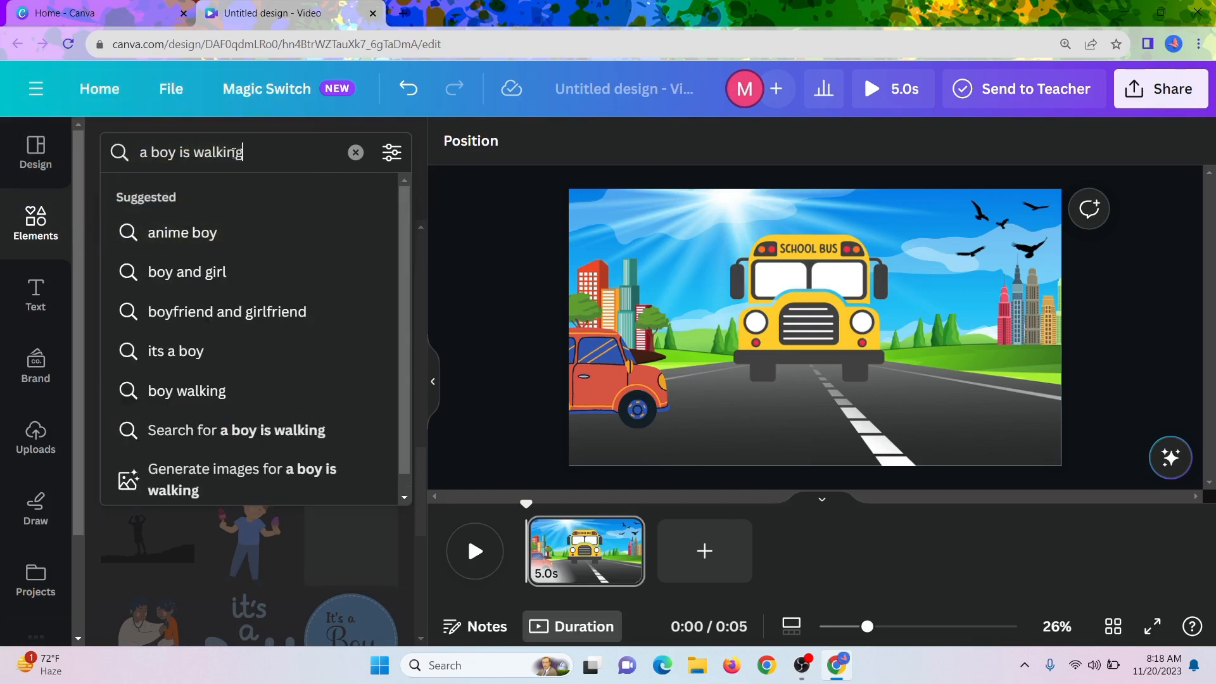
pyautogui.press('Return')
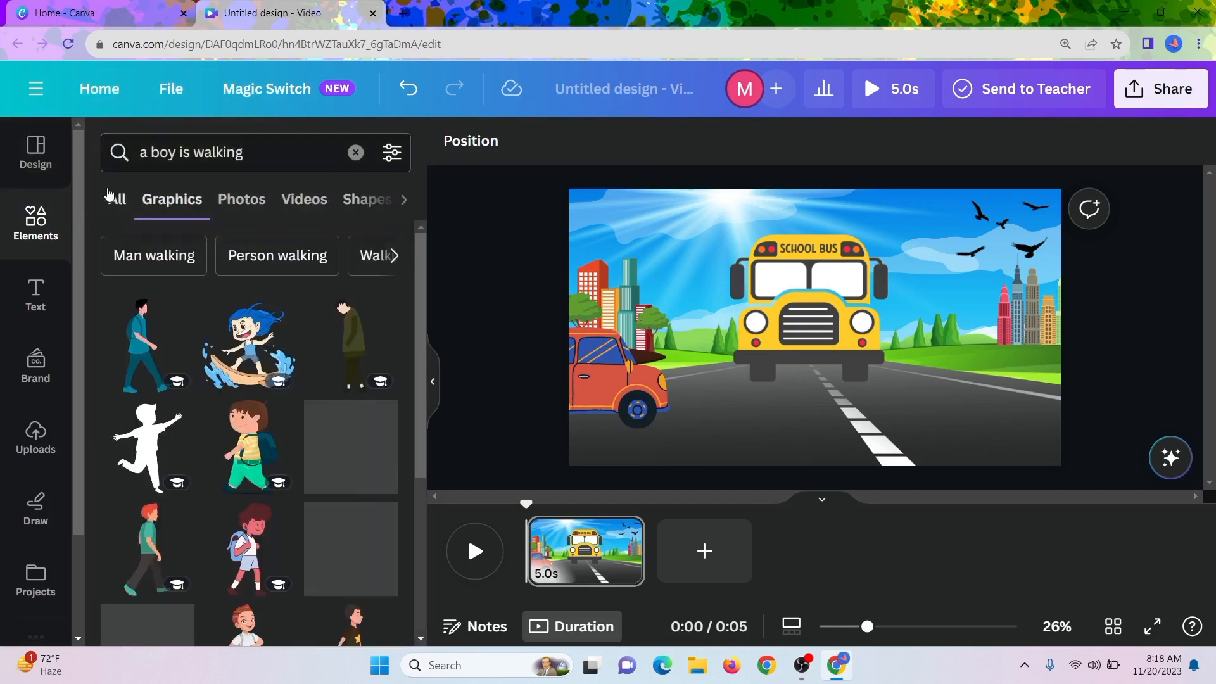
pyautogui.click(141, 345)
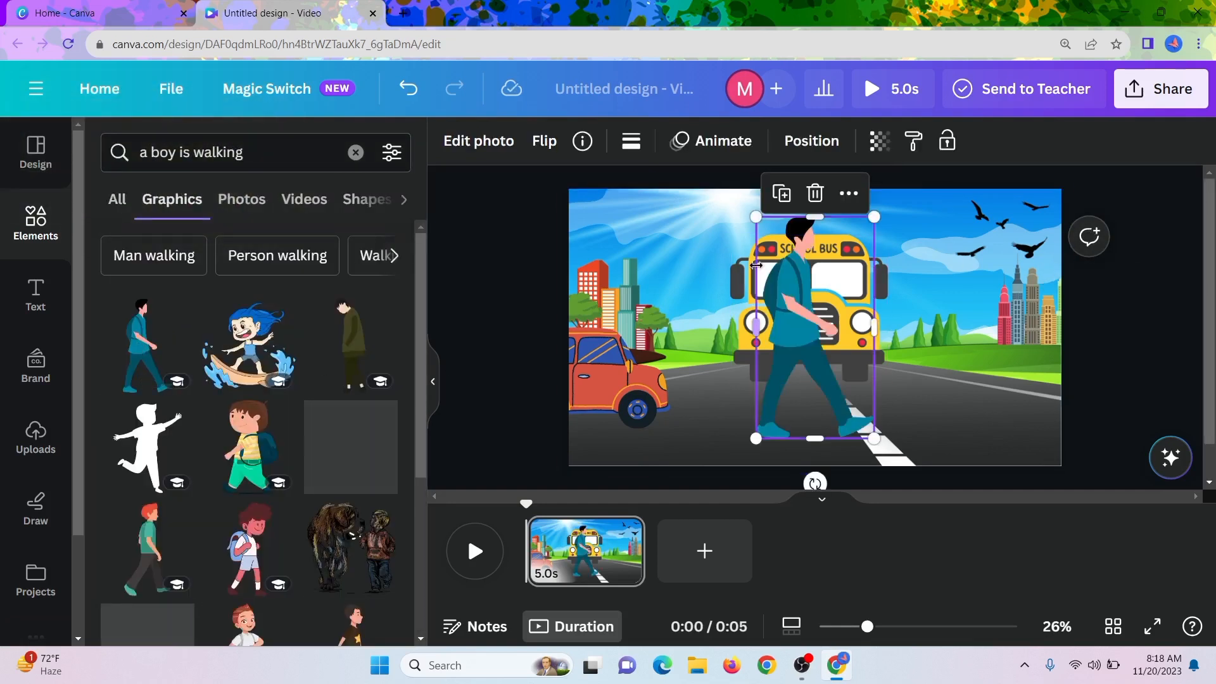
# Shrink the walking boy and place him at the page's right edge, in front of the distant skyscrapers beside the road.
pyautogui.moveTo(868, 220); pyautogui.dragTo(860, 244)
pyautogui.moveTo(787, 309); pyautogui.dragTo(999, 270)
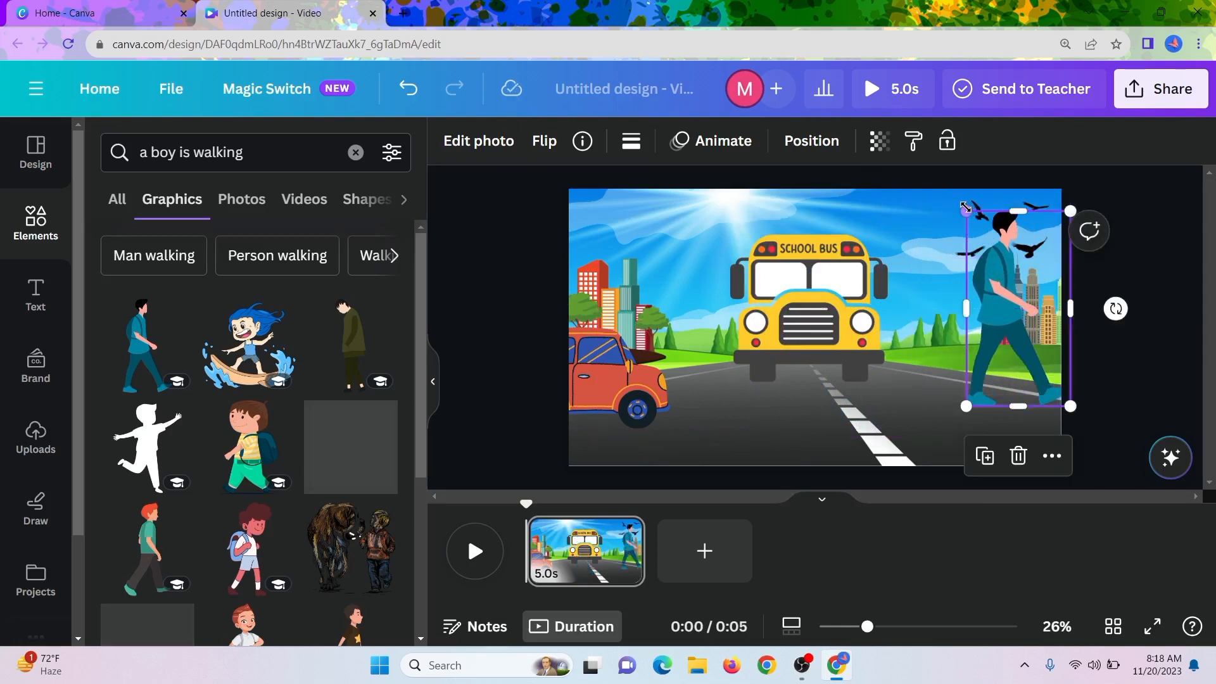
pyautogui.moveTo(965, 207); pyautogui.dragTo(978, 225)
pyautogui.moveTo(987, 290); pyautogui.dragTo(999, 275)
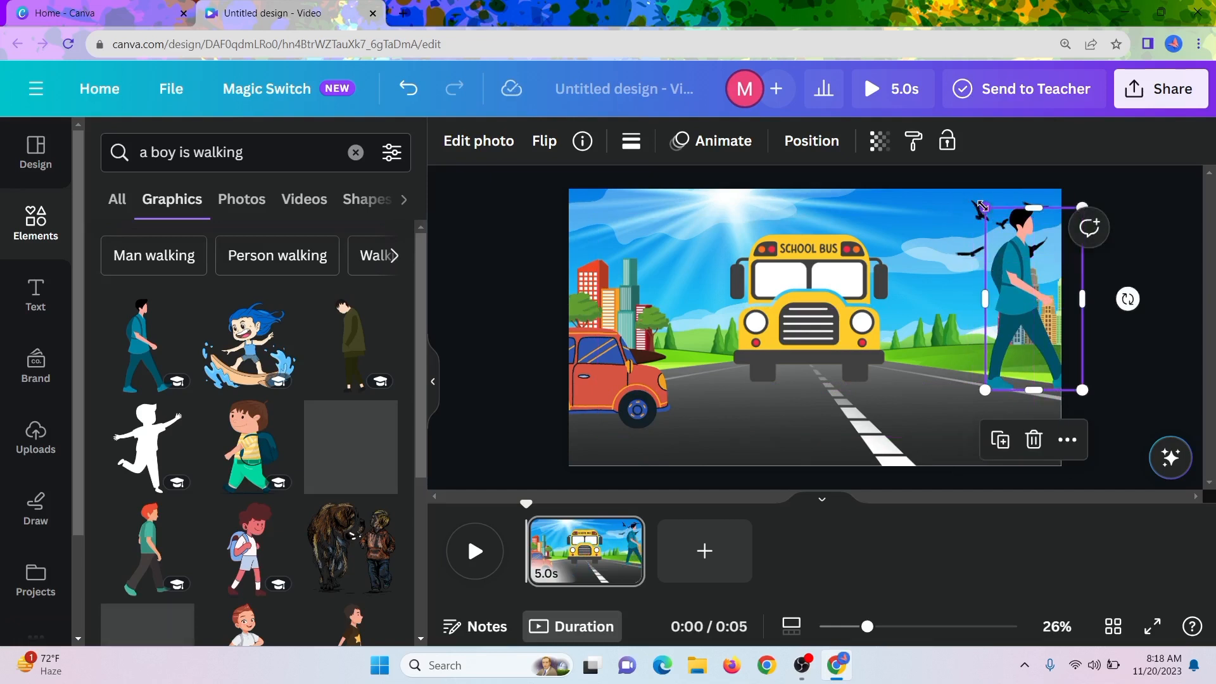
pyautogui.moveTo(983, 210); pyautogui.dragTo(1021, 275)
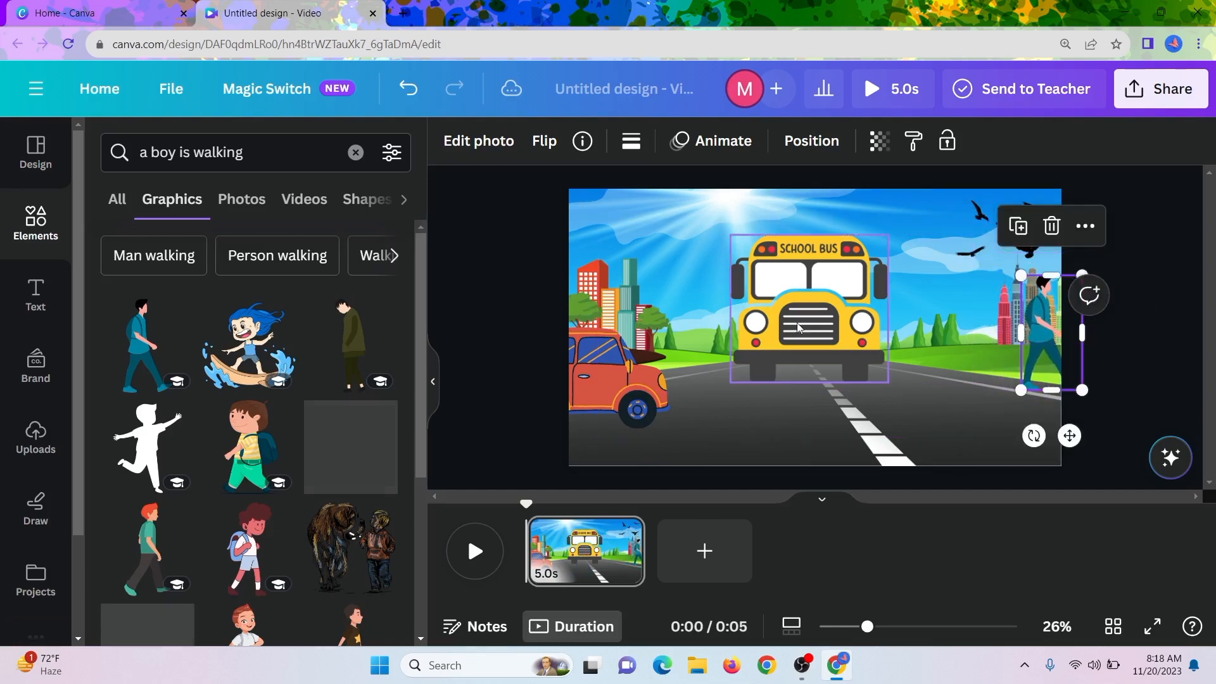
pyautogui.click(906, 407)
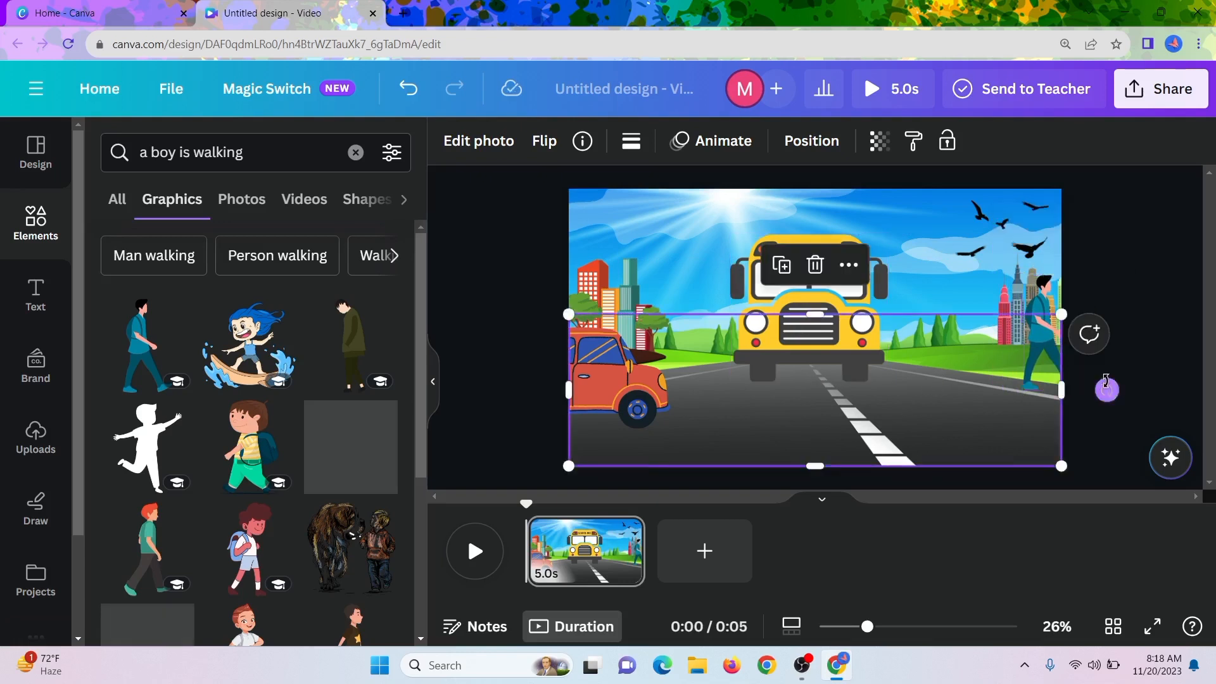
pyautogui.click(1134, 359)
# Create a custom motion path that walks the boy to the right, out of the page.
pyautogui.click(1054, 338)
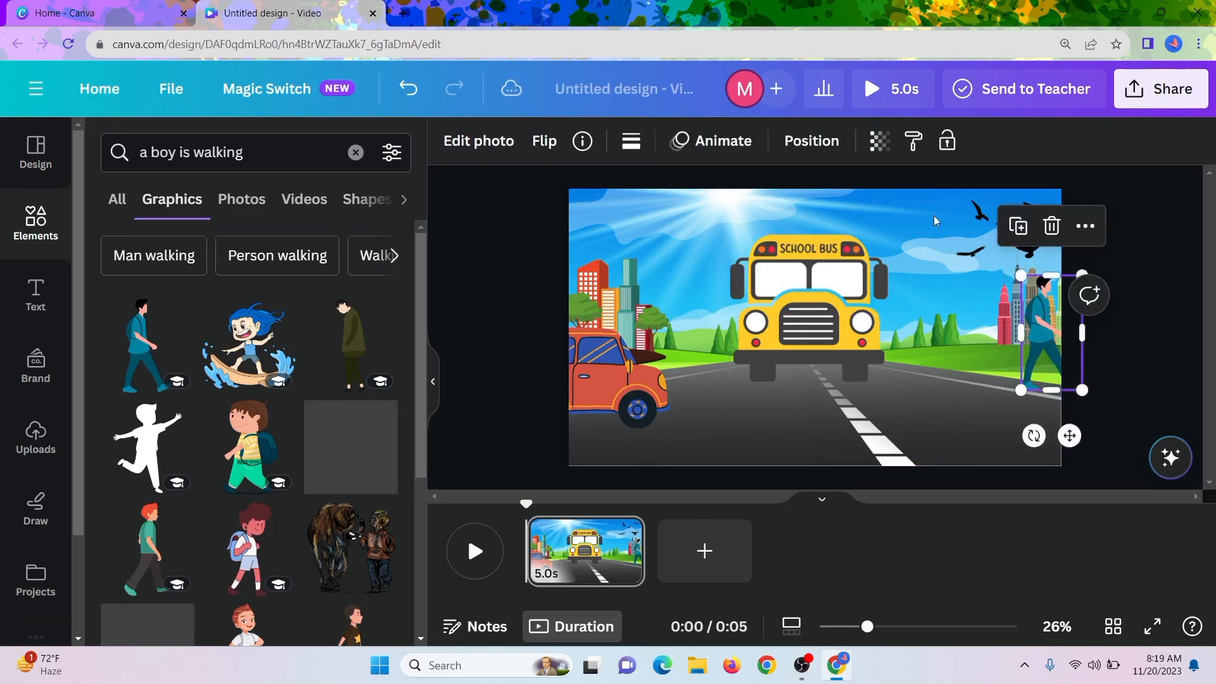
pyautogui.click(712, 144)
pyautogui.click(237, 244)
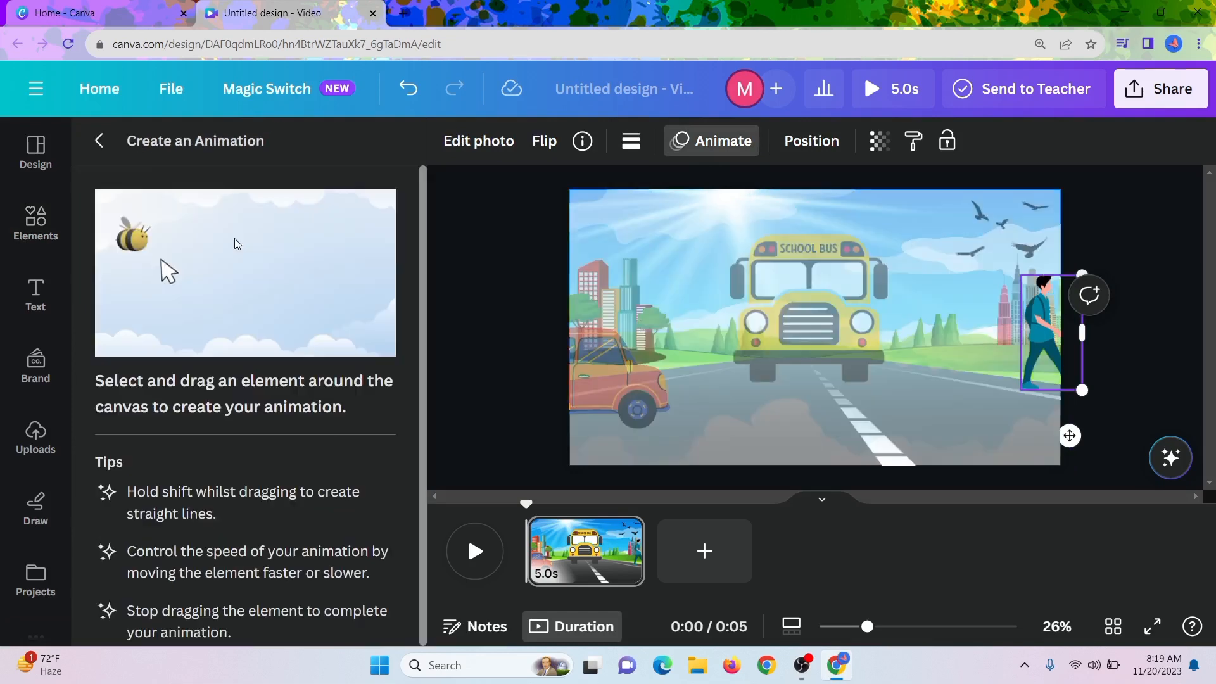
pyautogui.moveTo(1048, 354); pyautogui.dragTo(1110, 368)
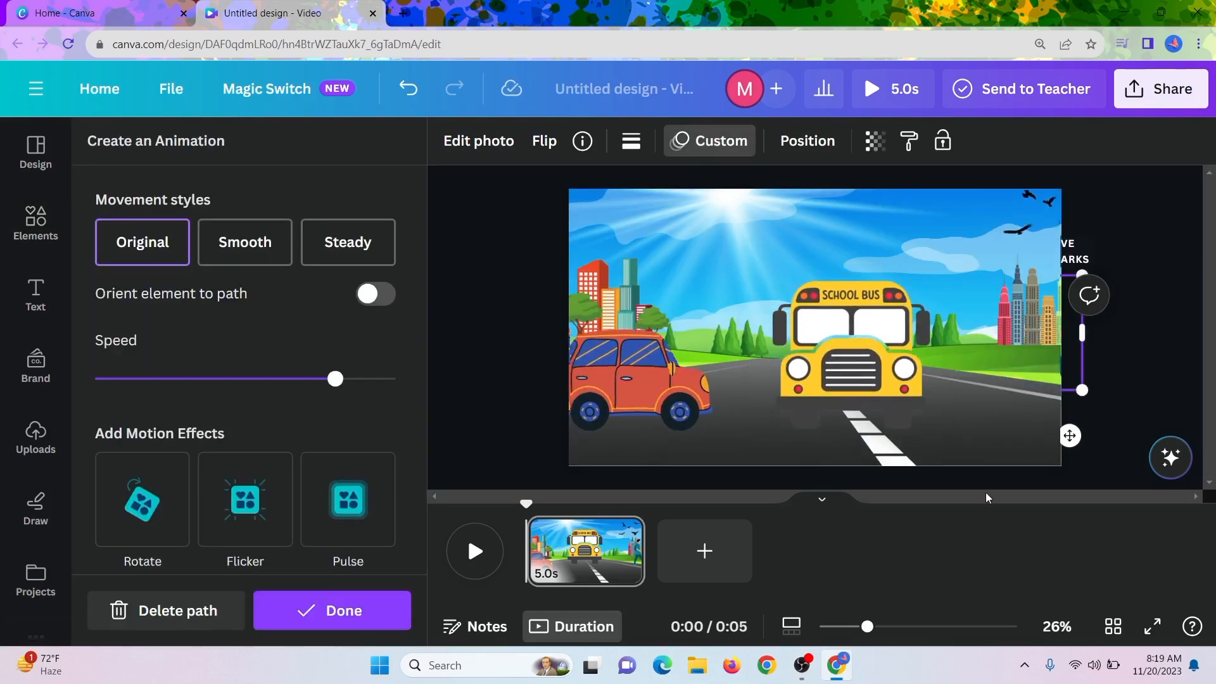
pyautogui.click(1128, 409)
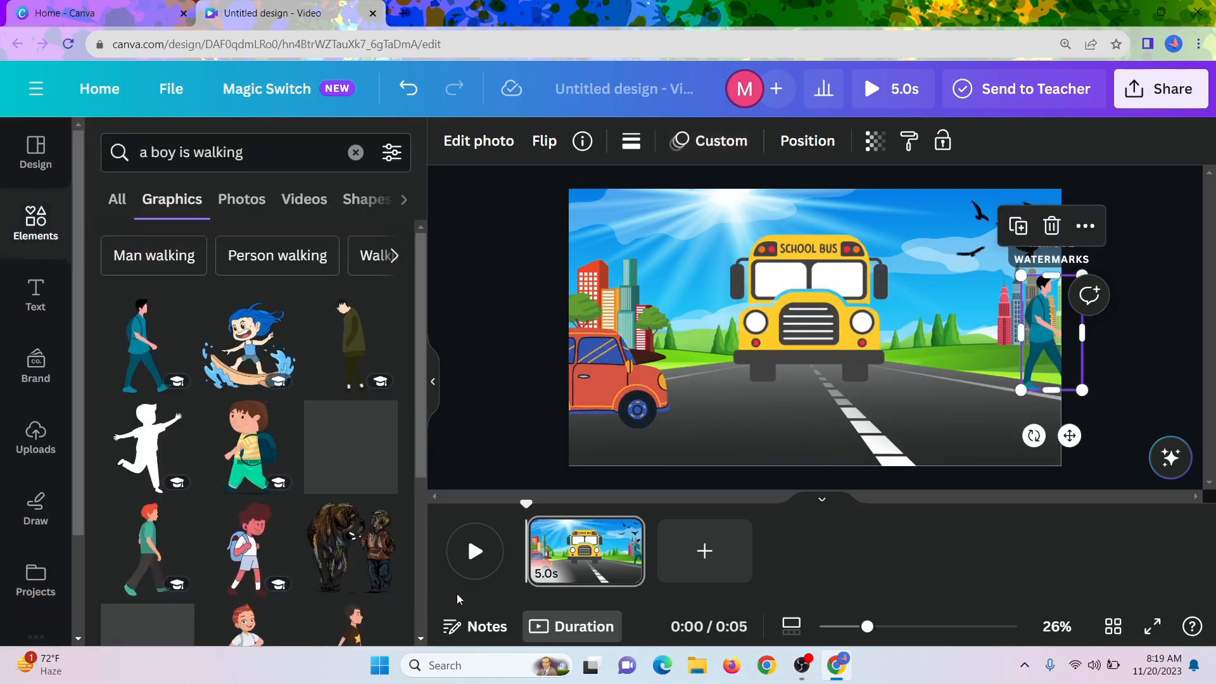
# Play the page from the timeline to check the motion of the bus, car, birds and boy.
pyautogui.click(473, 567)
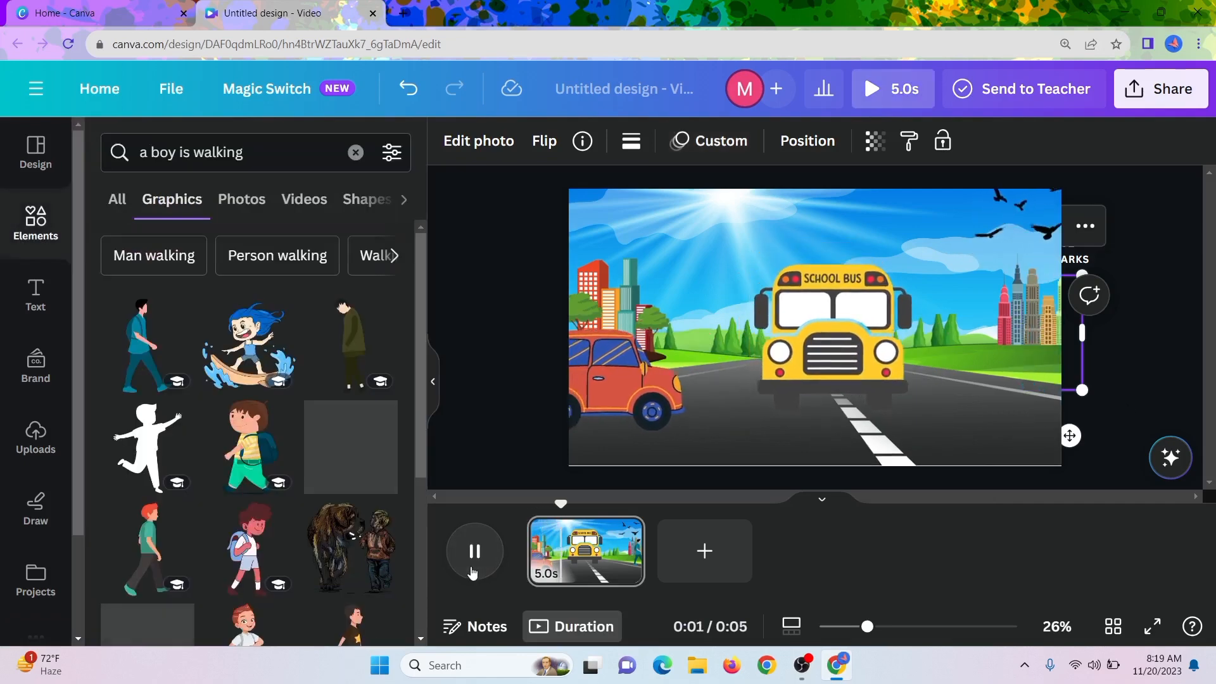
pyautogui.click(1122, 339)
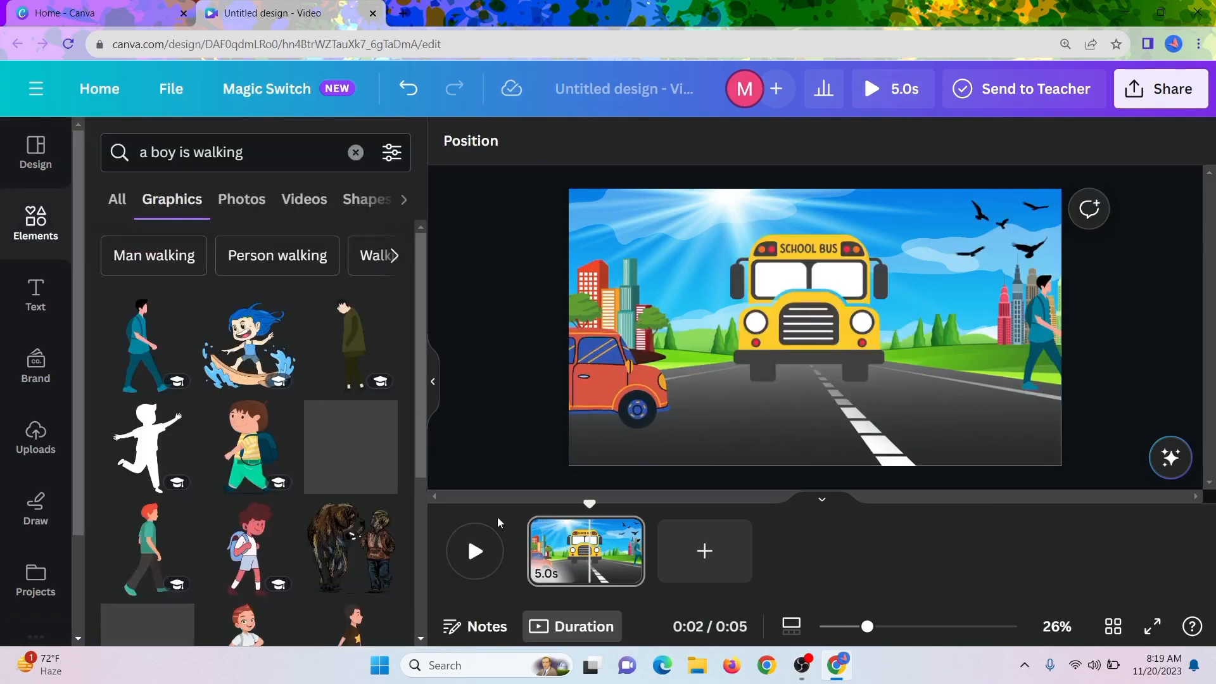
pyautogui.click(481, 545)
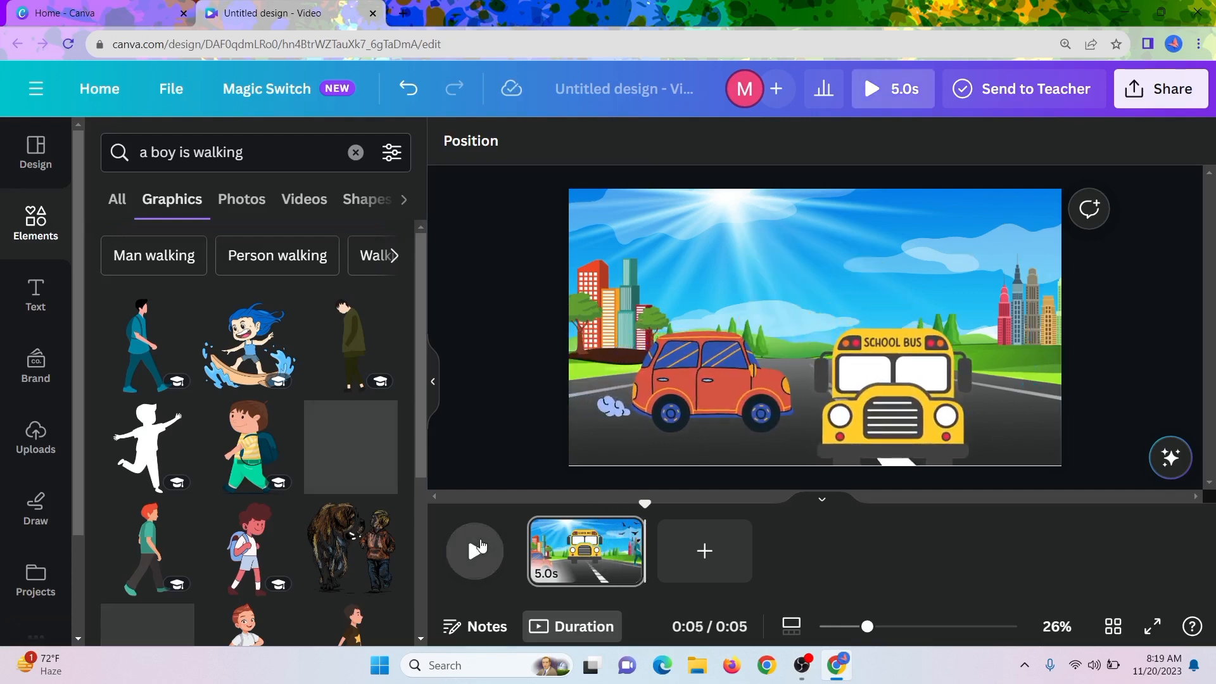
pyautogui.click(480, 546)
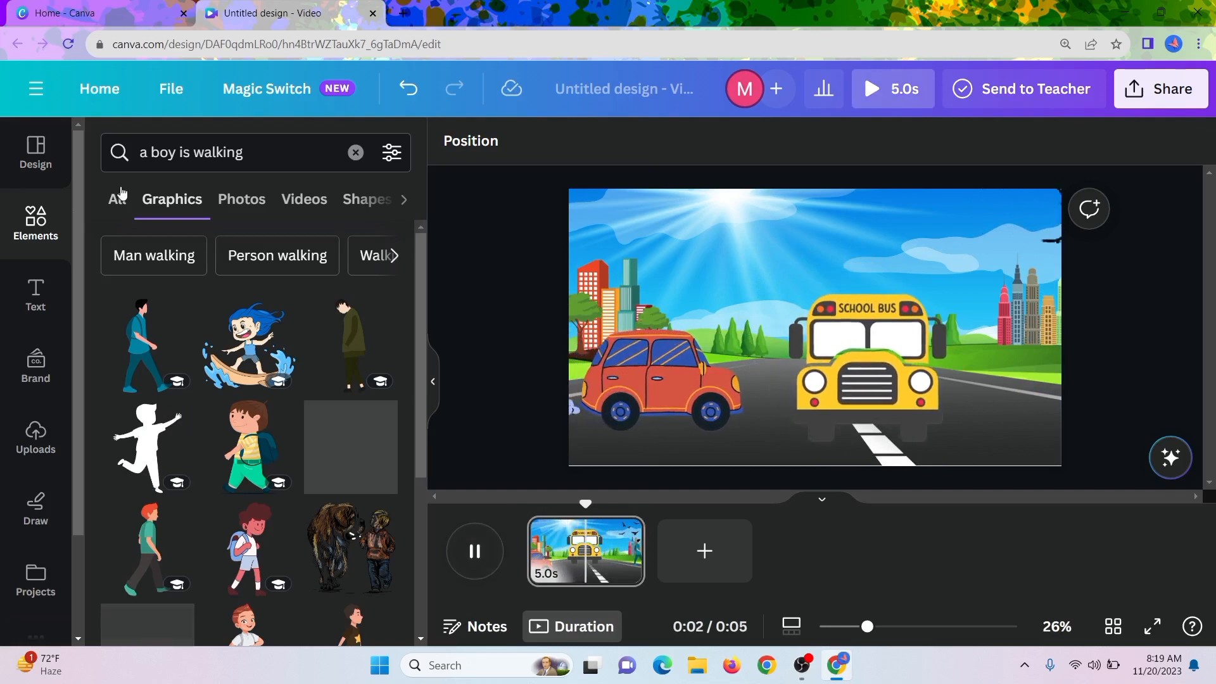
# Search the elements for "car engine" and limit the results to audio.
pyautogui.click(355, 152)
pyautogui.write('c')
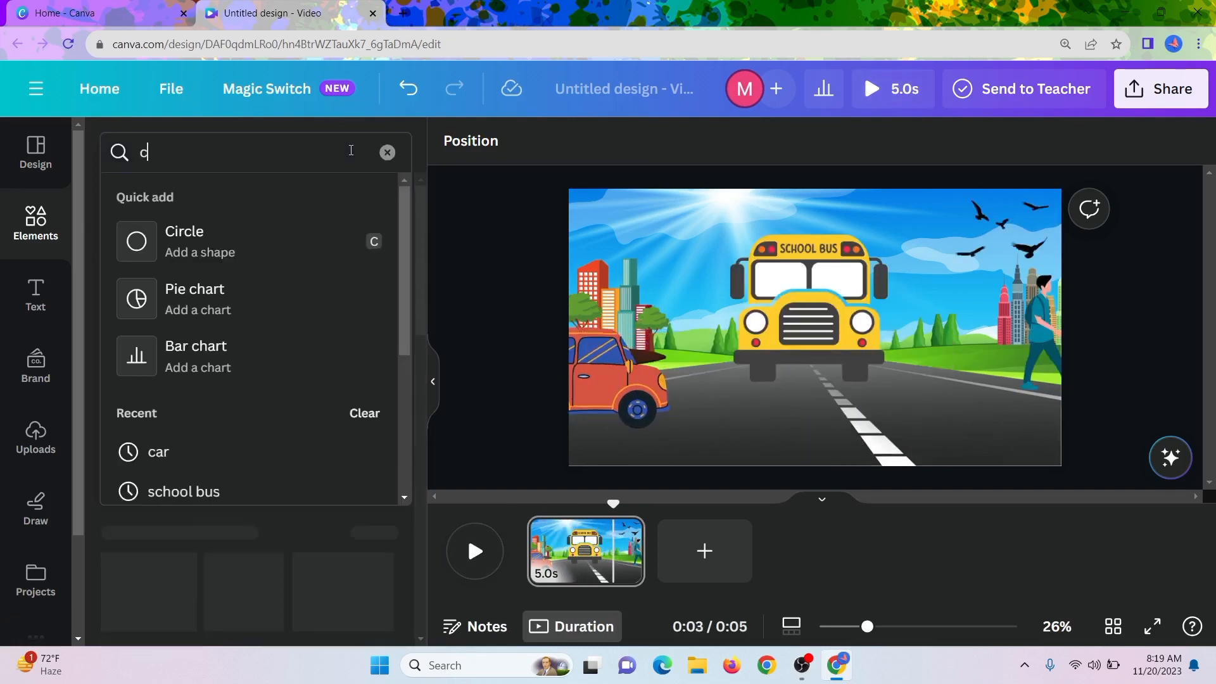
pyautogui.write('ar engin')
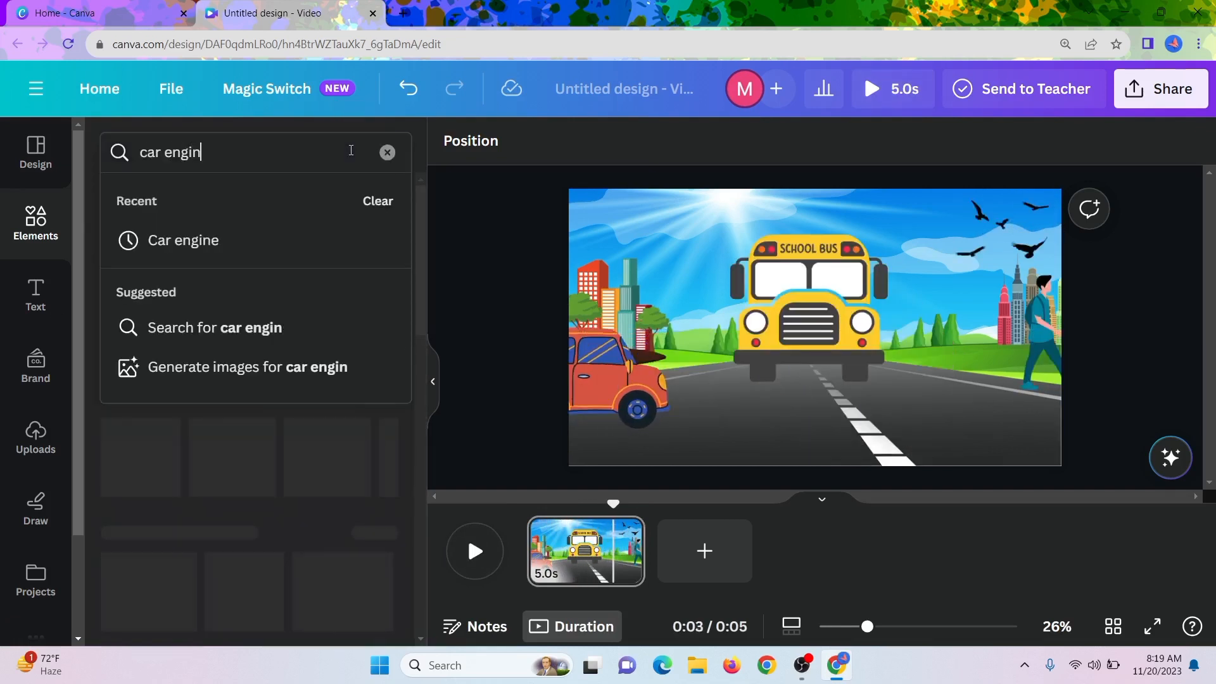
pyautogui.write('e')
pyautogui.press('Return')
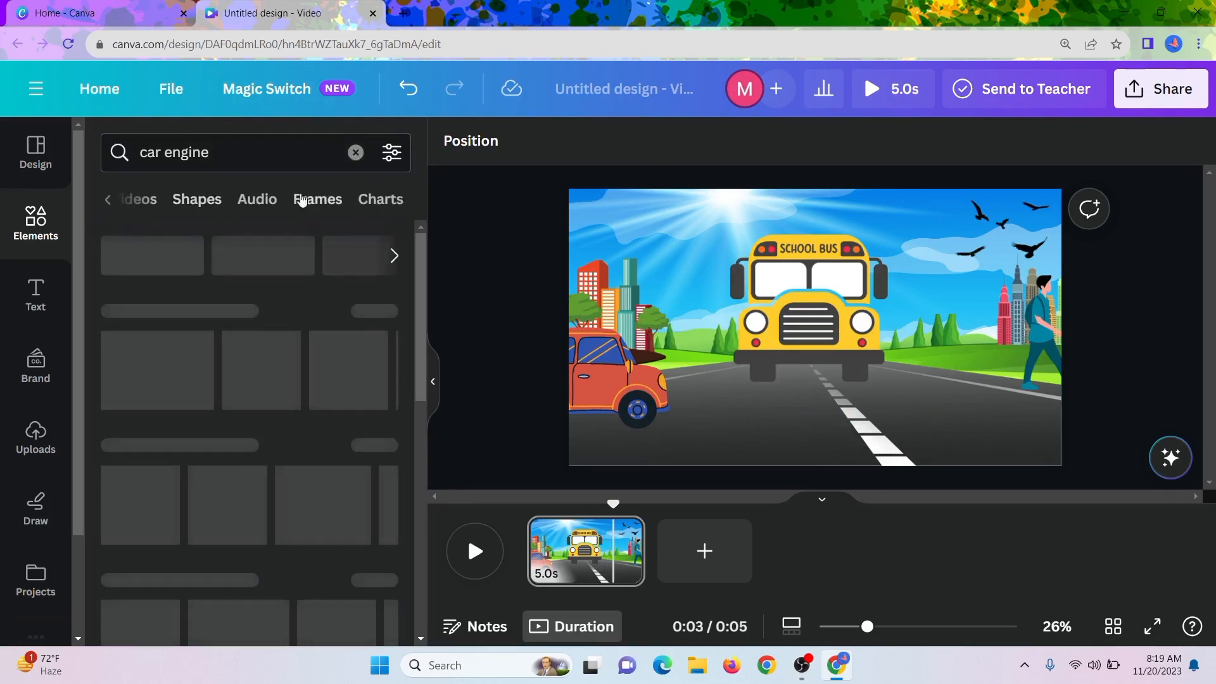
pyautogui.click(257, 199)
# Listen to the car engine sound samples and add the Car Engine Rev 7 audio to the video.
pyautogui.click(129, 337)
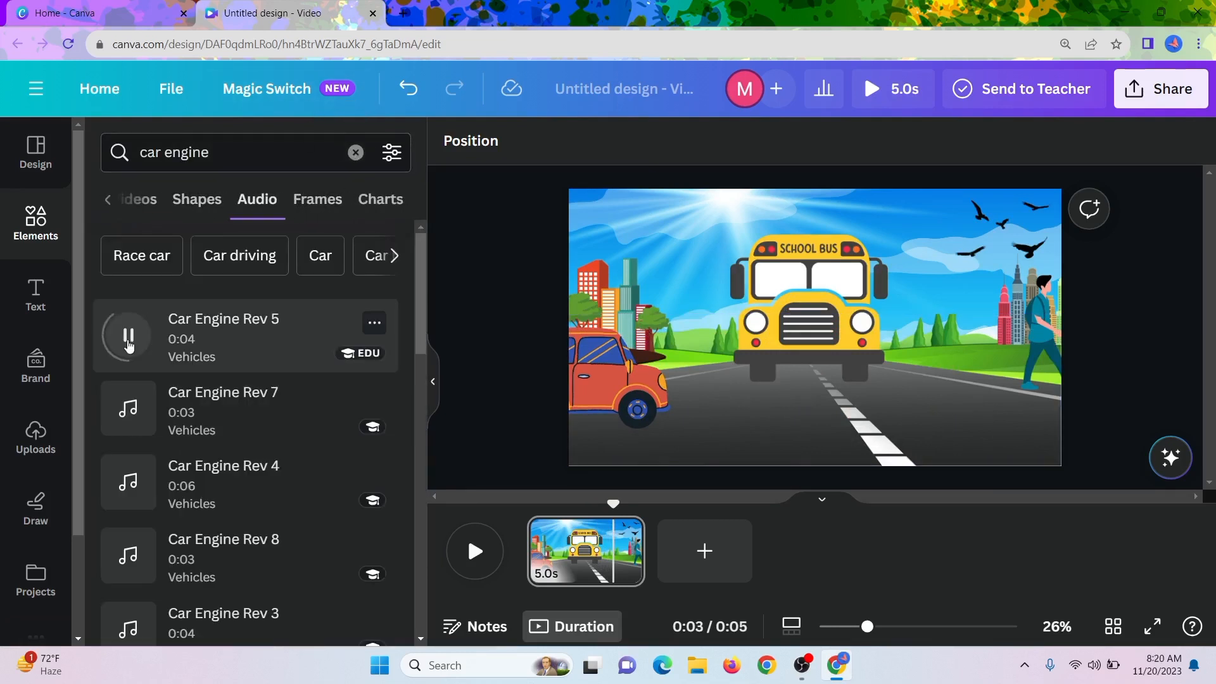
pyautogui.click(138, 344)
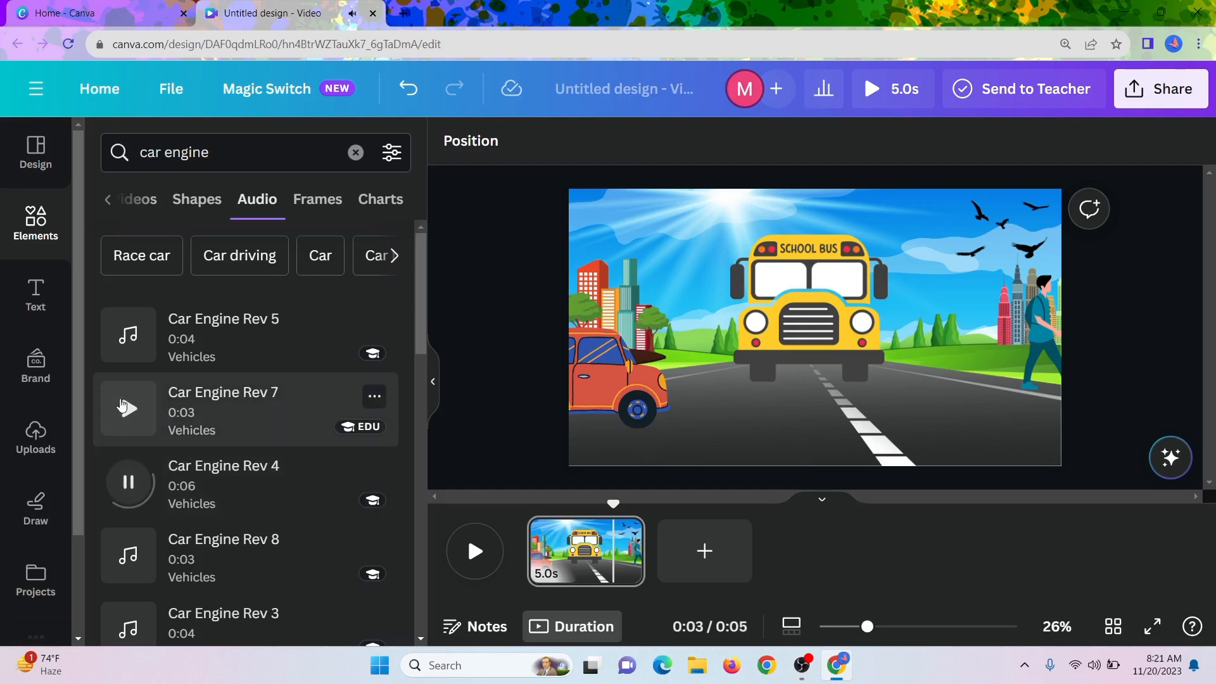
pyautogui.click(186, 413)
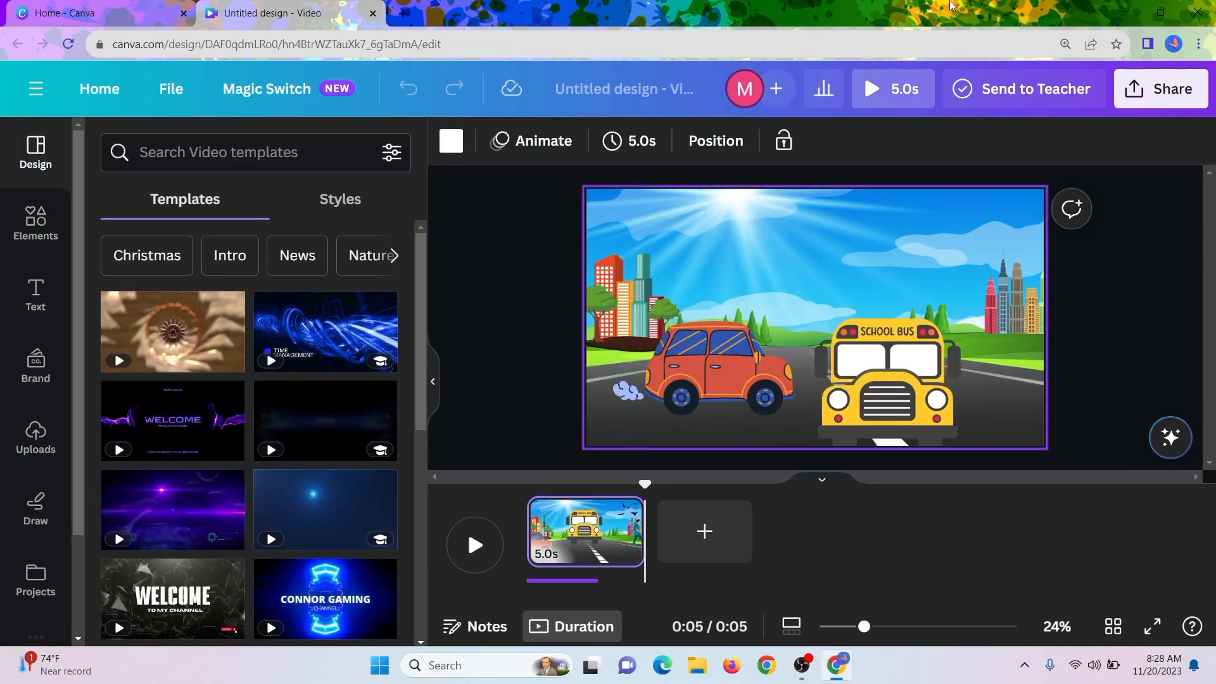
# Watch the whole video with sound in the enlarged preview, and return to the editor.
pyautogui.click(909, 86)
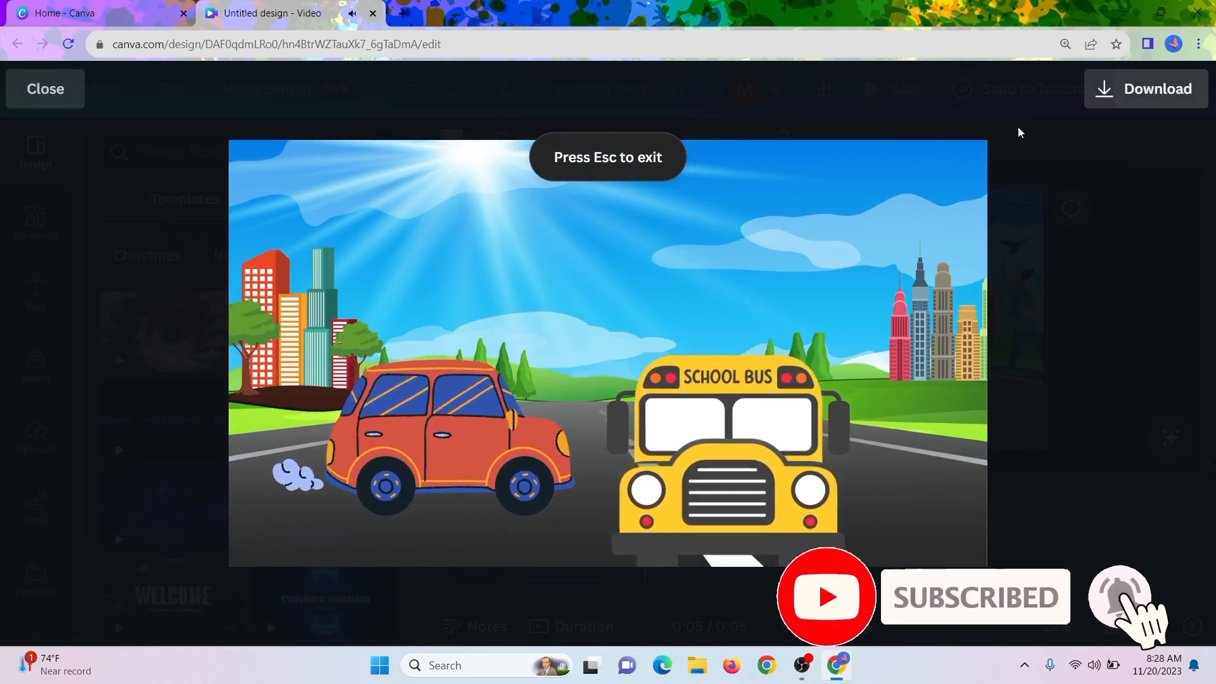
pyautogui.click(1048, 219)
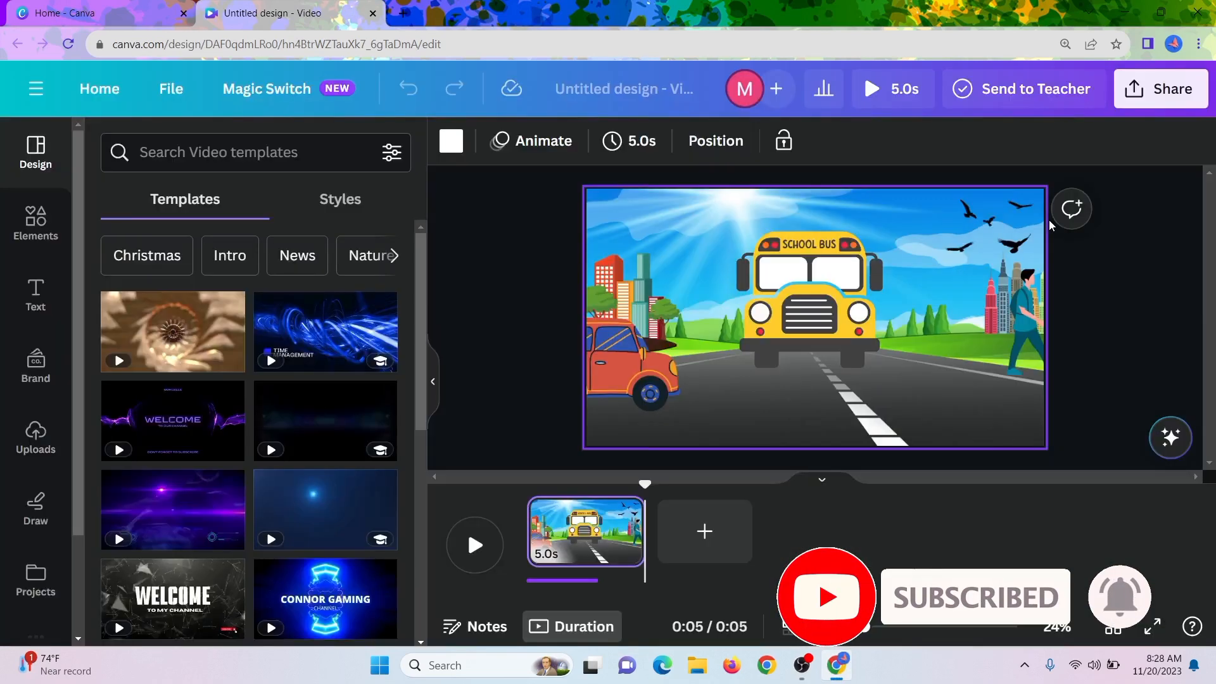